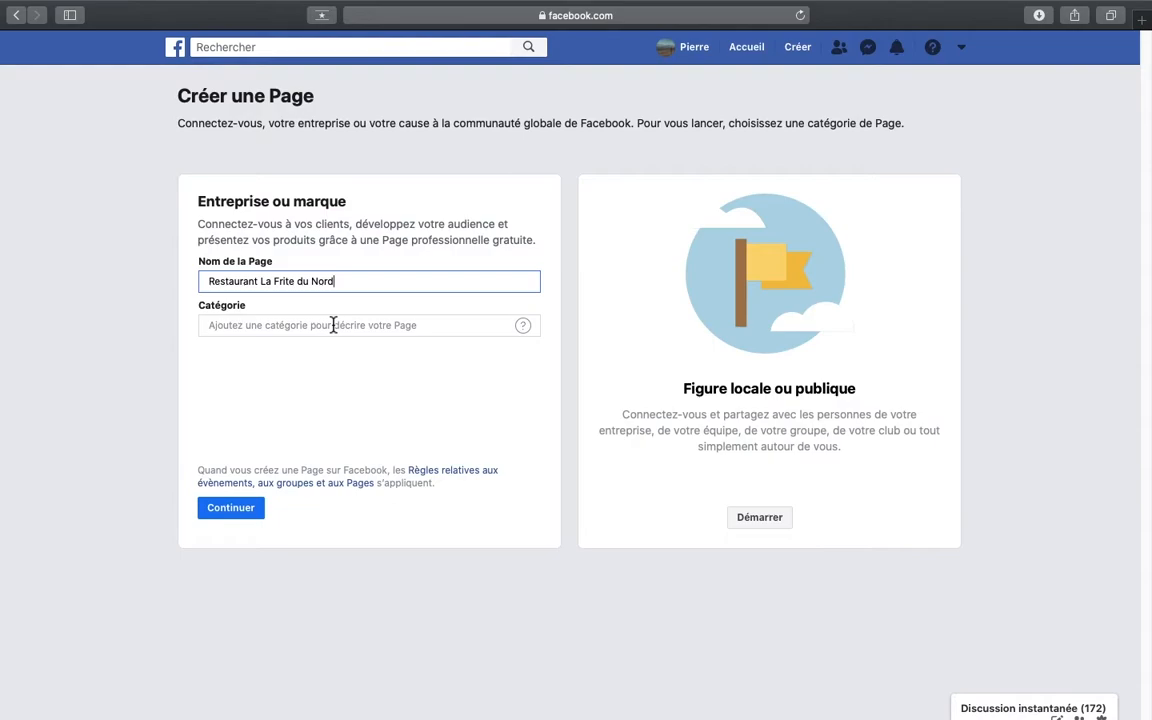
- Set the category of the business Page Restaurant La Frite du Nord to Restaurant
left_click(333, 325)
type("restaurant")
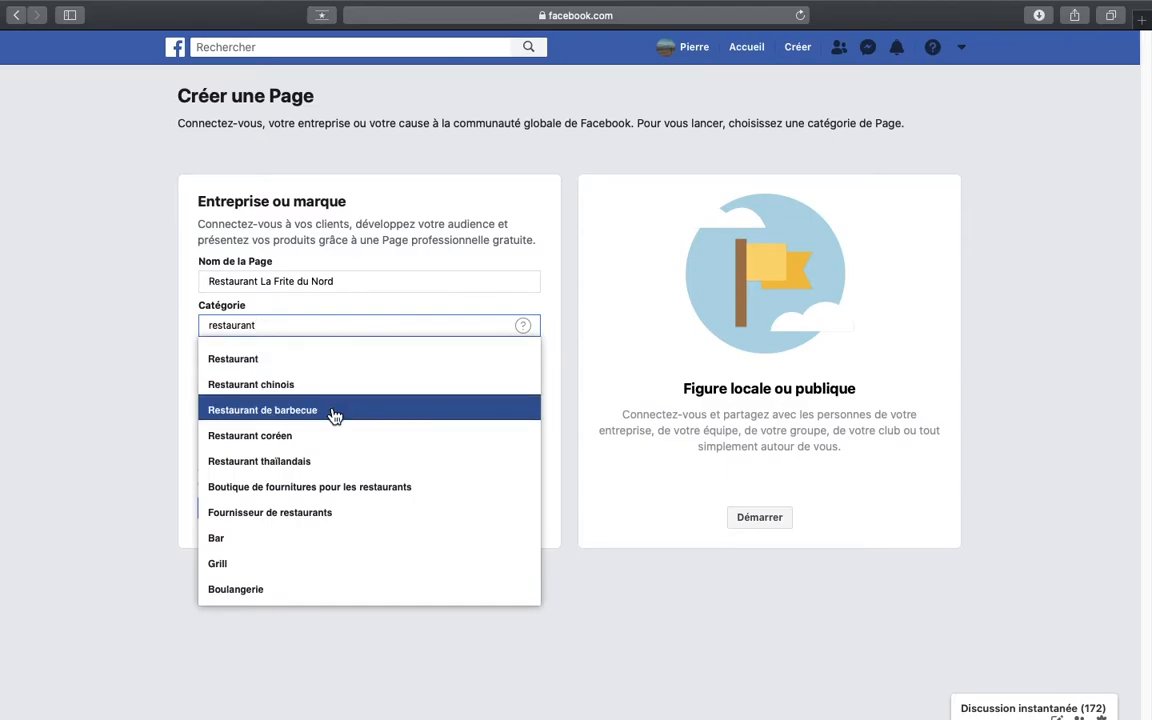
double_click(301, 327)
left_click(296, 359)
- Fill in the business's street address, city, postal code and phone number, and continue to the photo setup
left_click(292, 334)
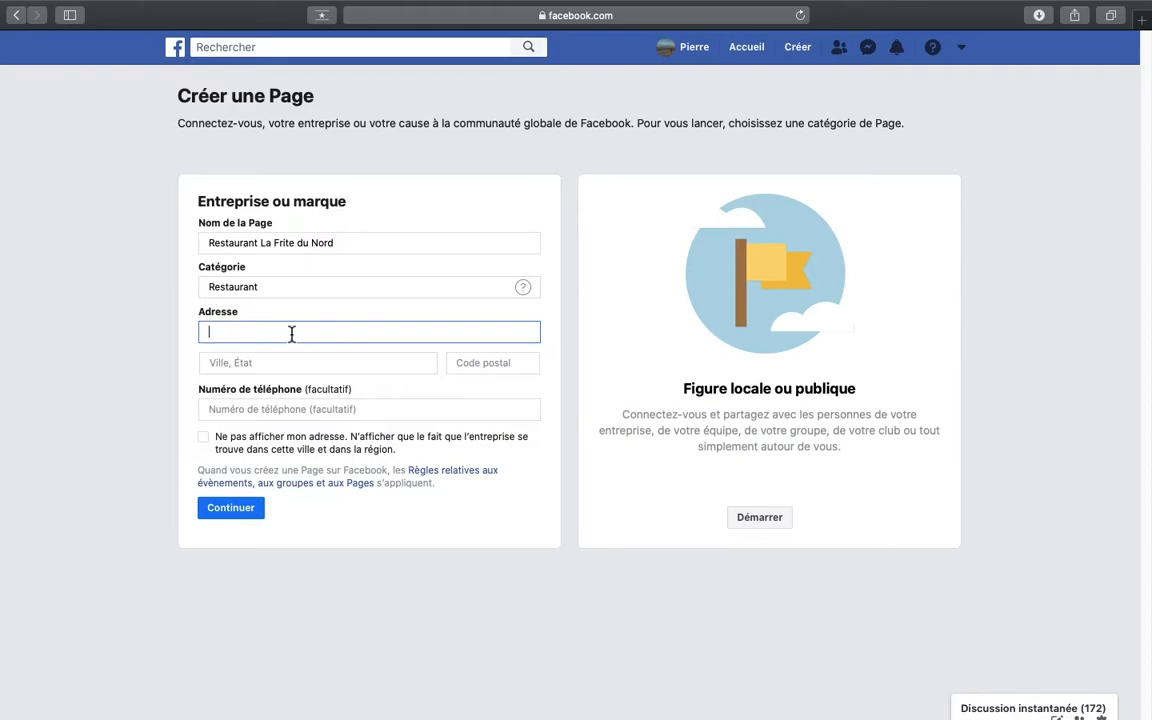
left_click(301, 360)
type("Quend")
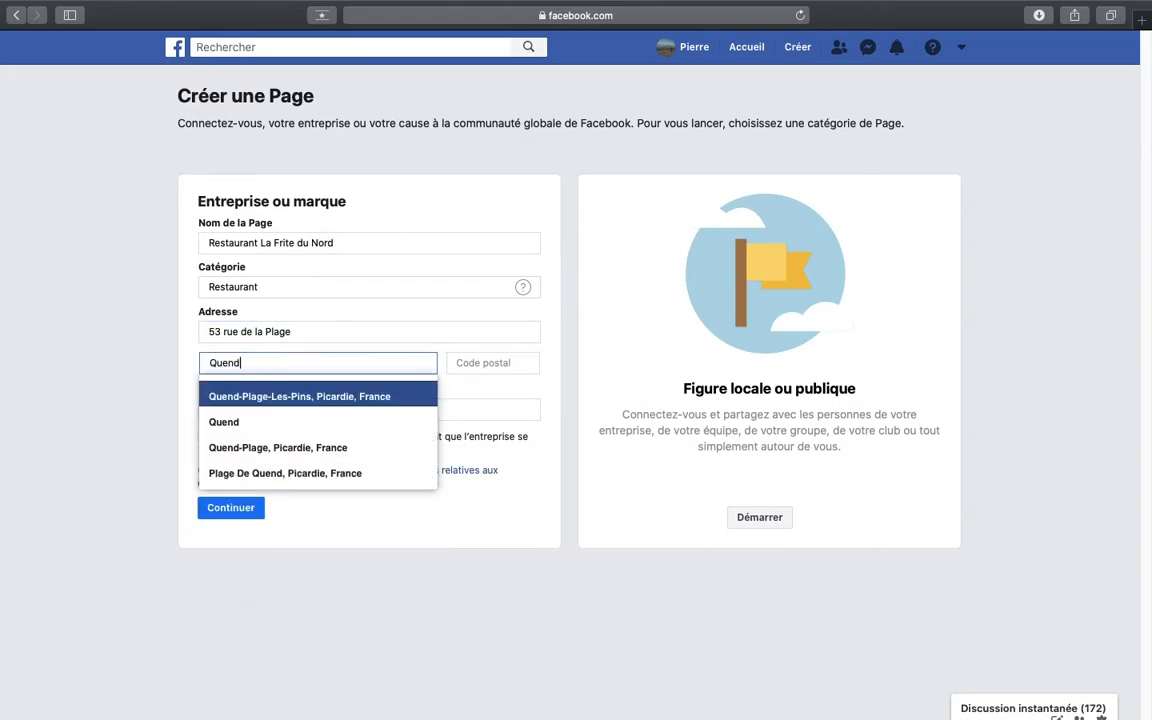
left_click(221, 423)
left_click(498, 365)
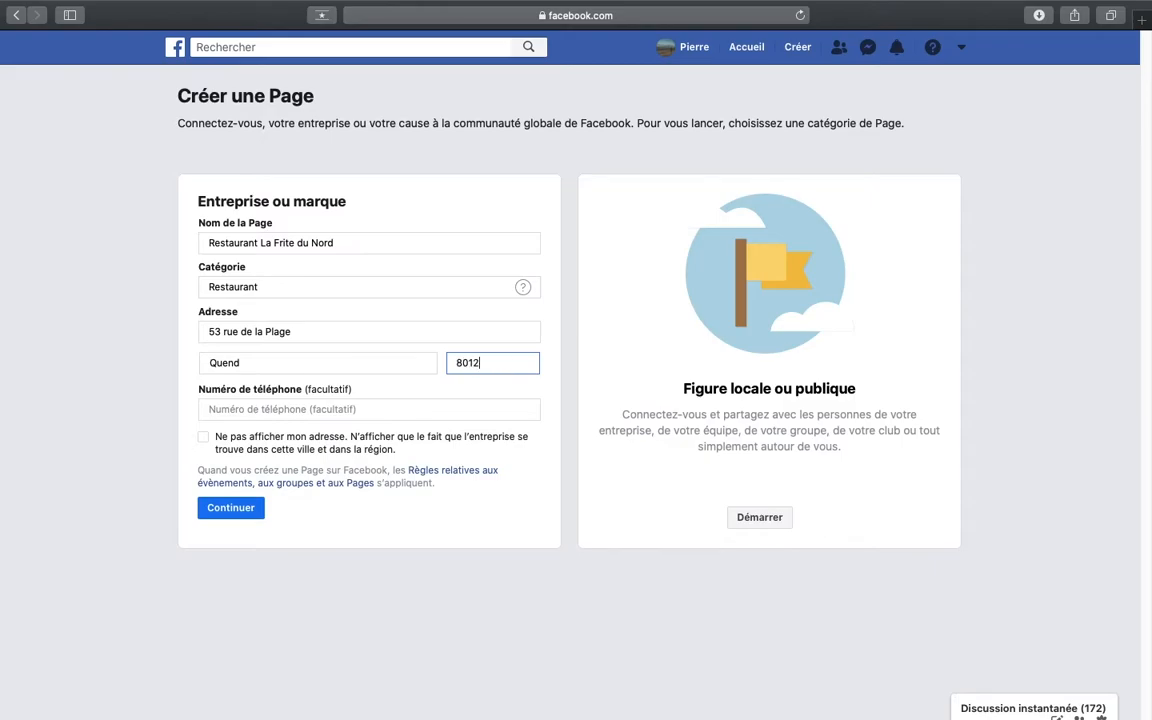
left_click(382, 408)
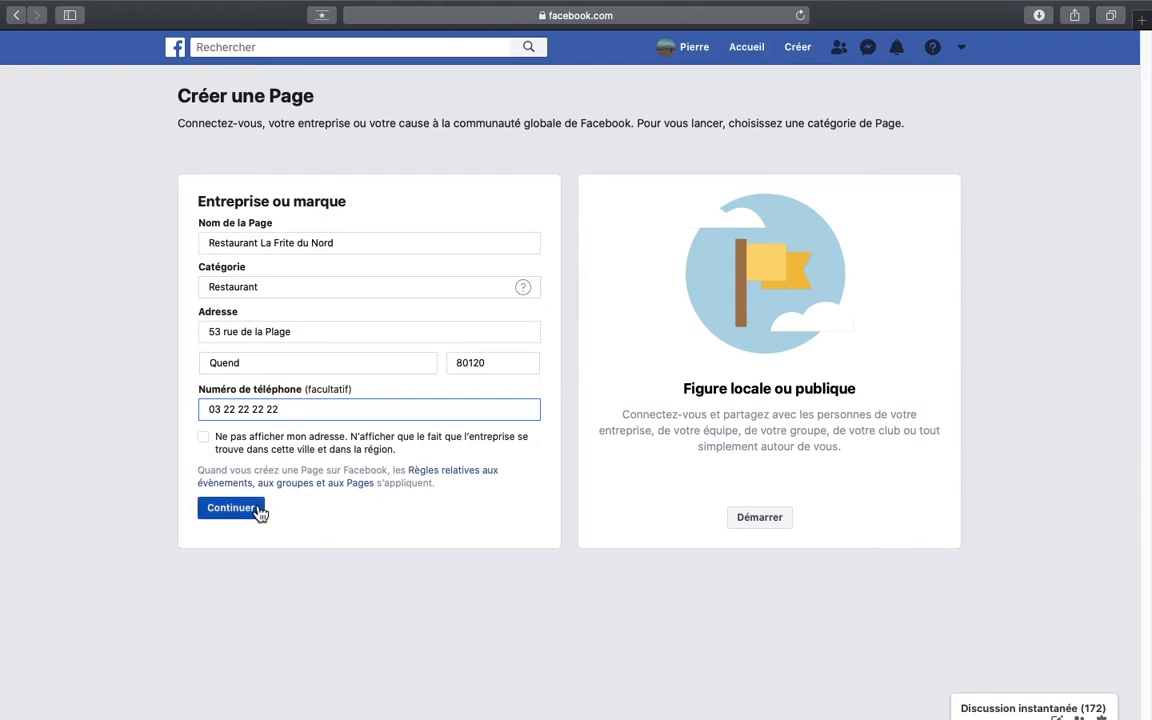
left_click(258, 511)
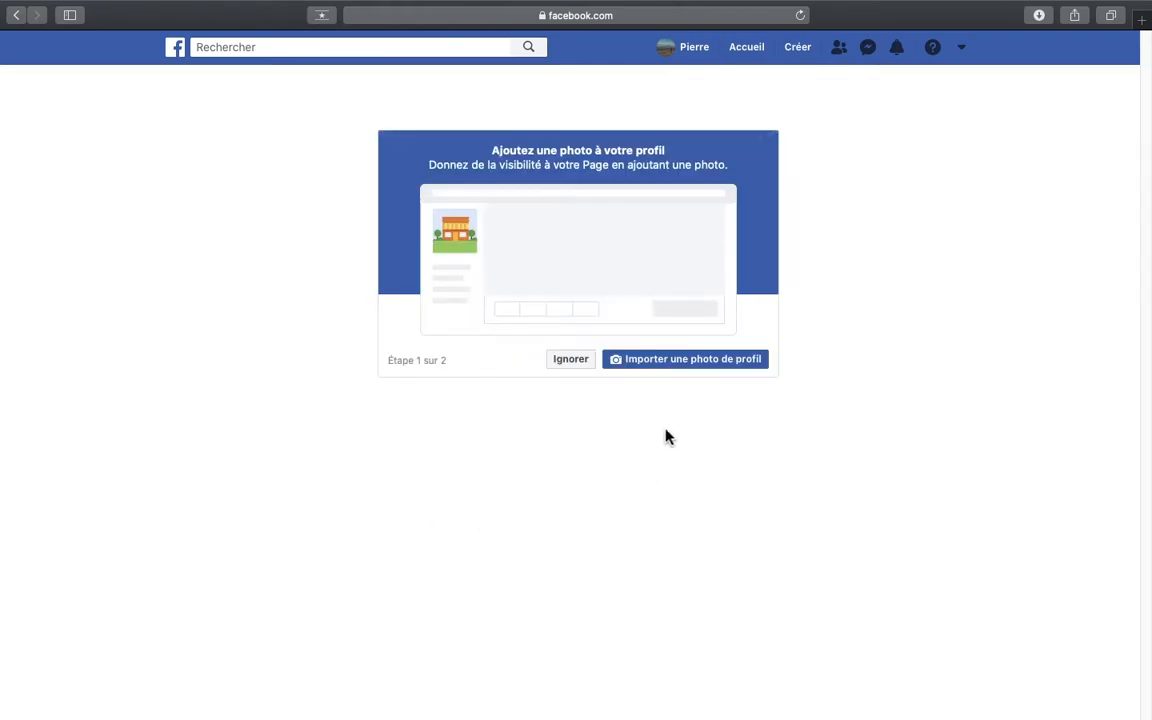
left_click(688, 362)
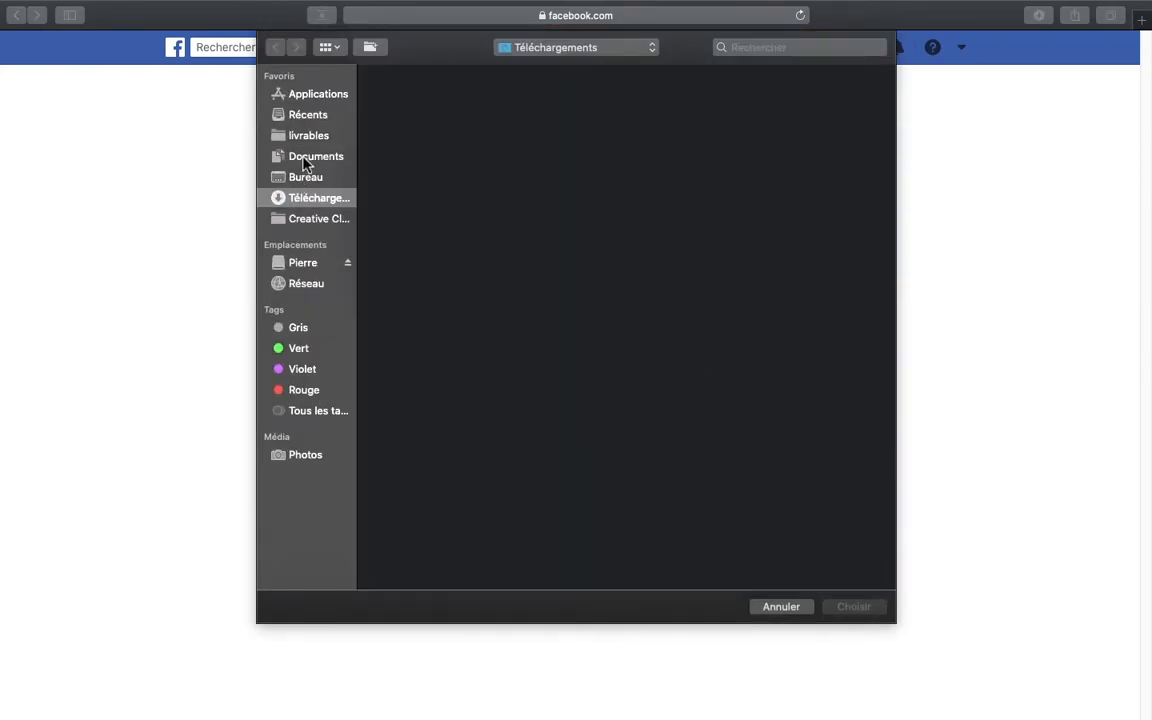
left_click(305, 163)
double_click(406, 130)
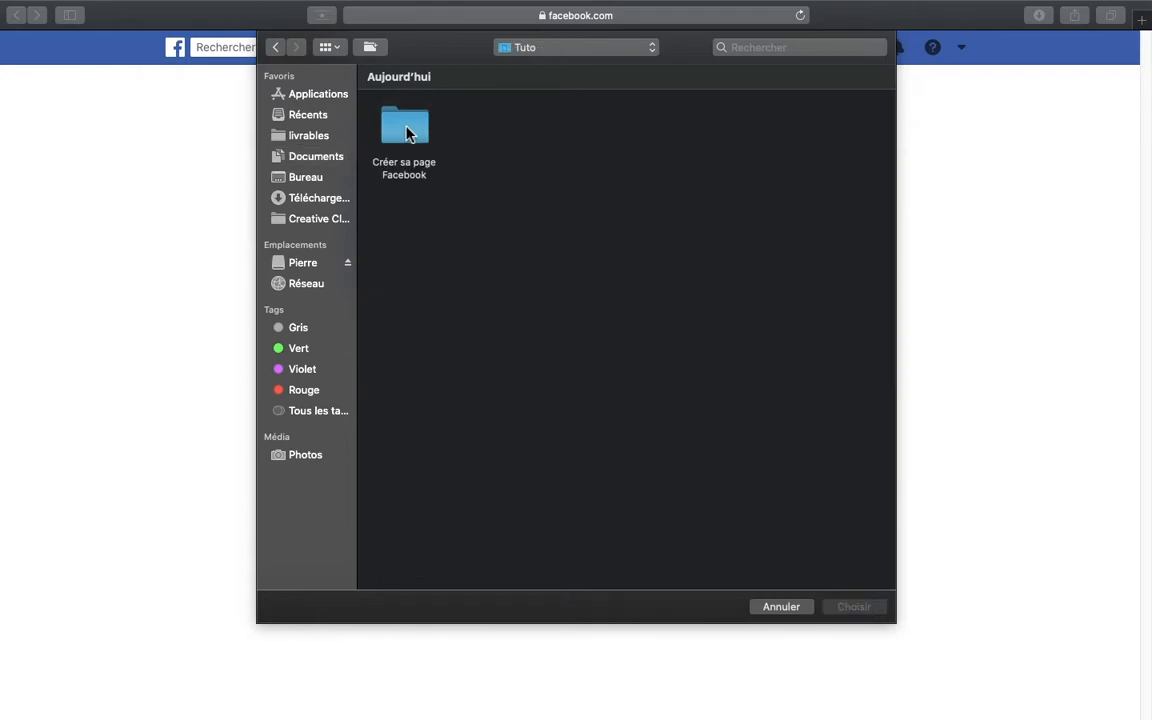
double_click(406, 134)
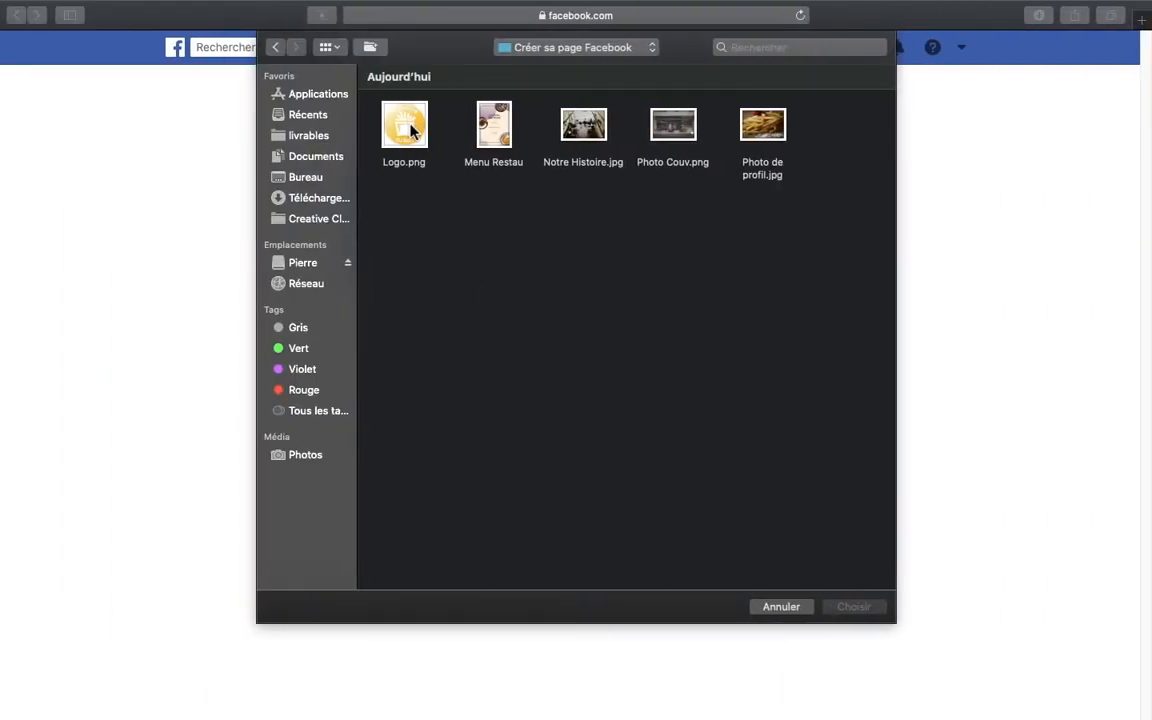
left_click(770, 125)
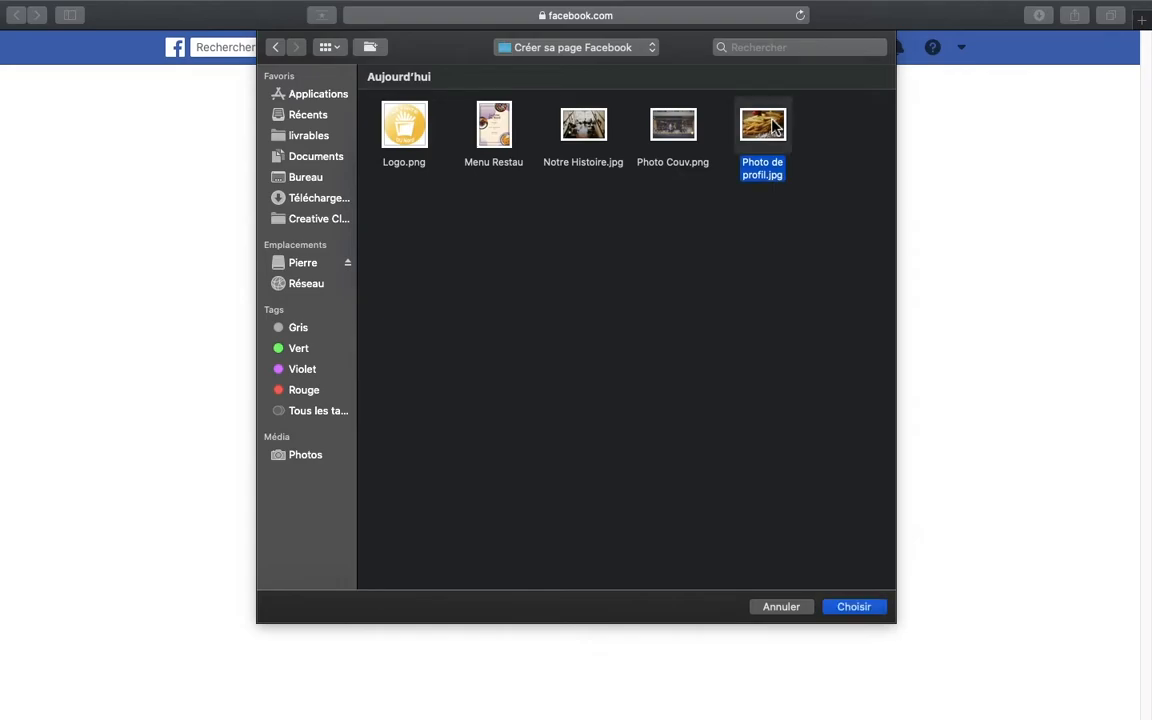
double_click(770, 125)
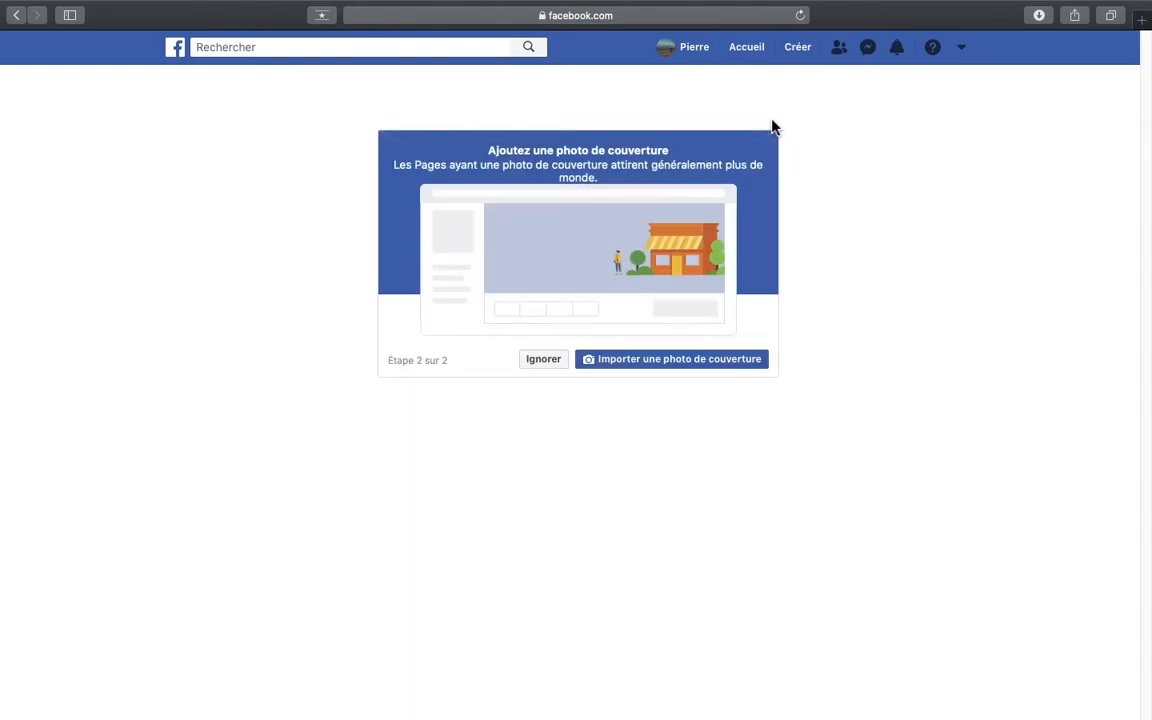
- Upload "Photo Couv.png" as the cover photo and save it repositioned with the round logo near the photo's lower edge
left_click(697, 361)
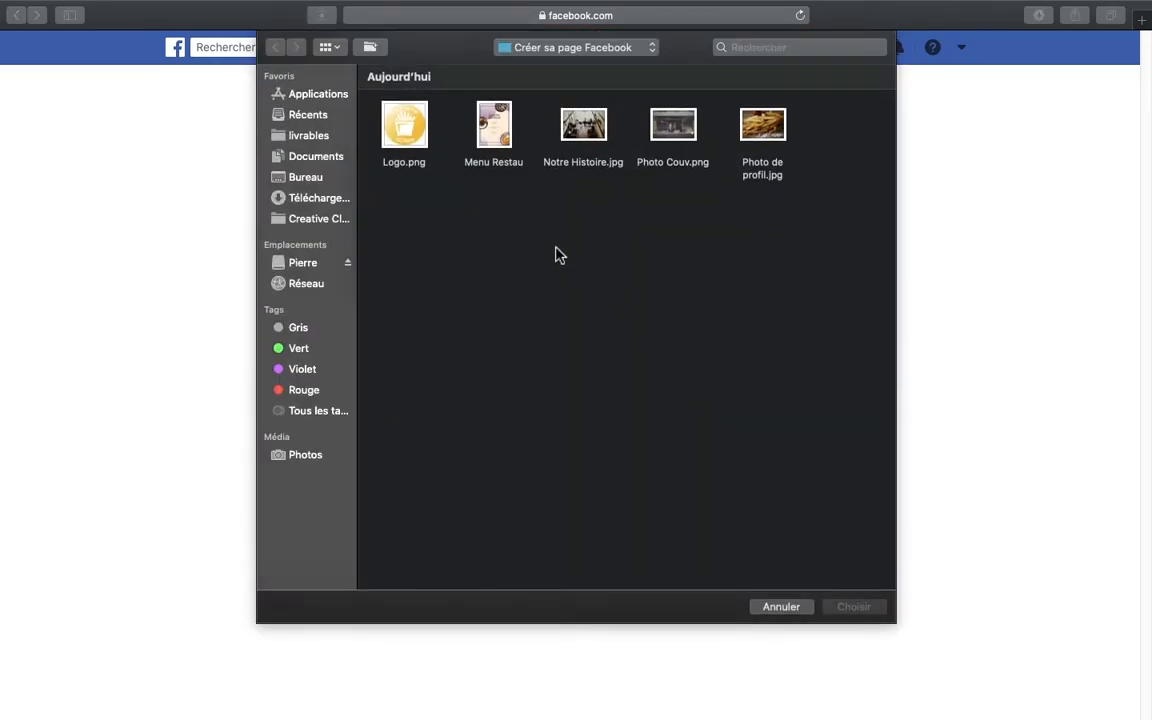
double_click(677, 141)
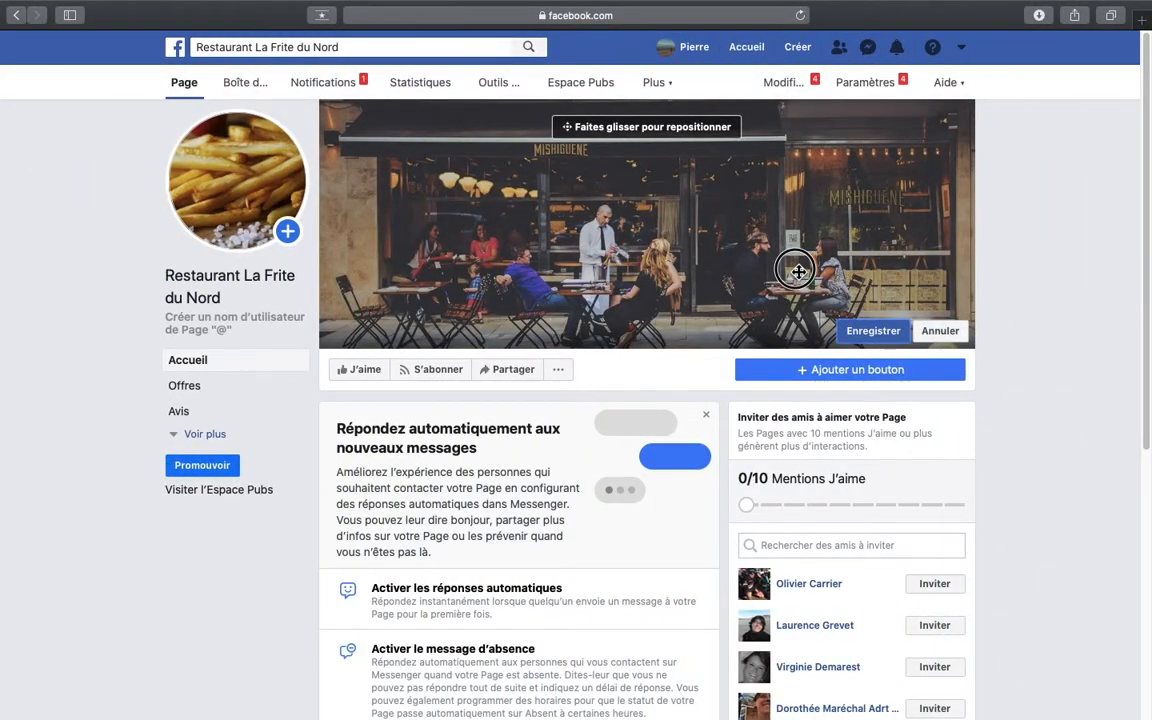
left_click_drag(797, 270, 790, 211)
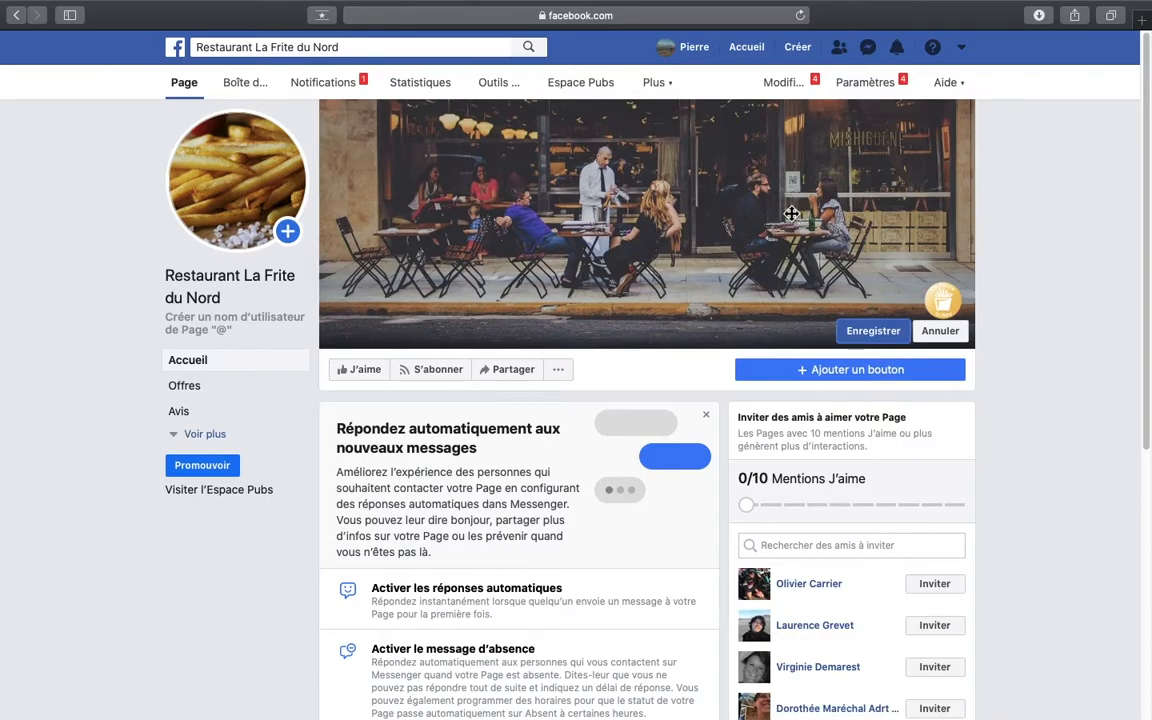
left_click_drag(865, 247, 864, 248)
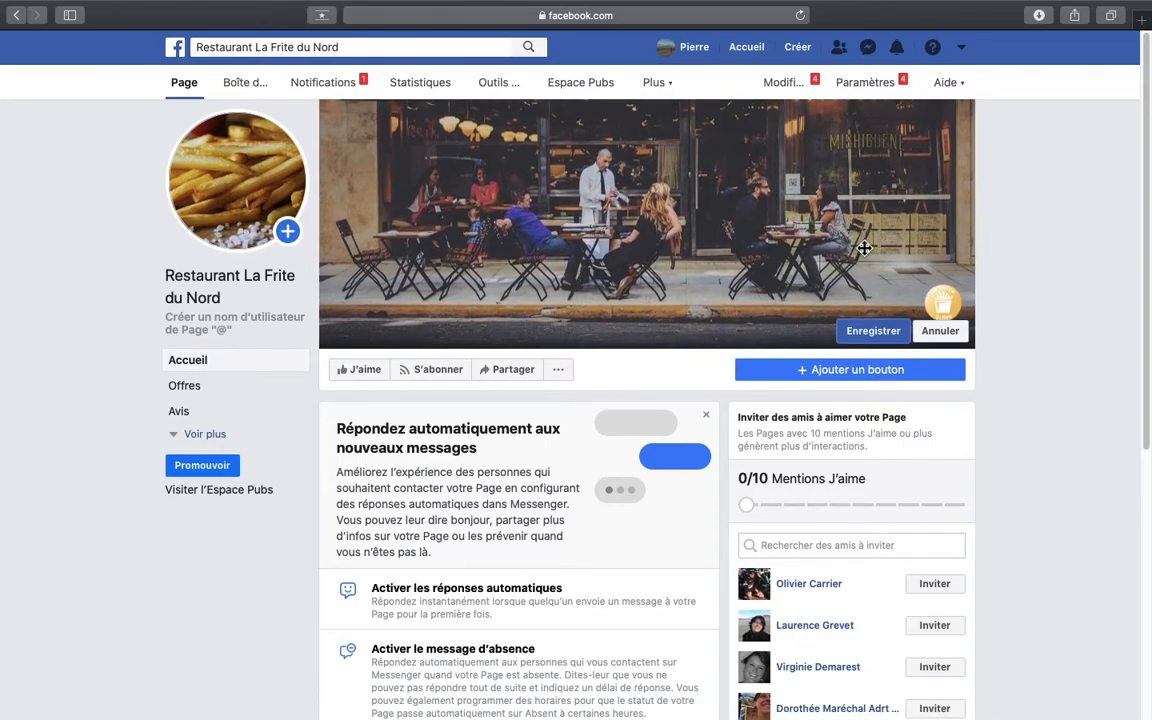
left_click_drag(918, 239, 917, 253)
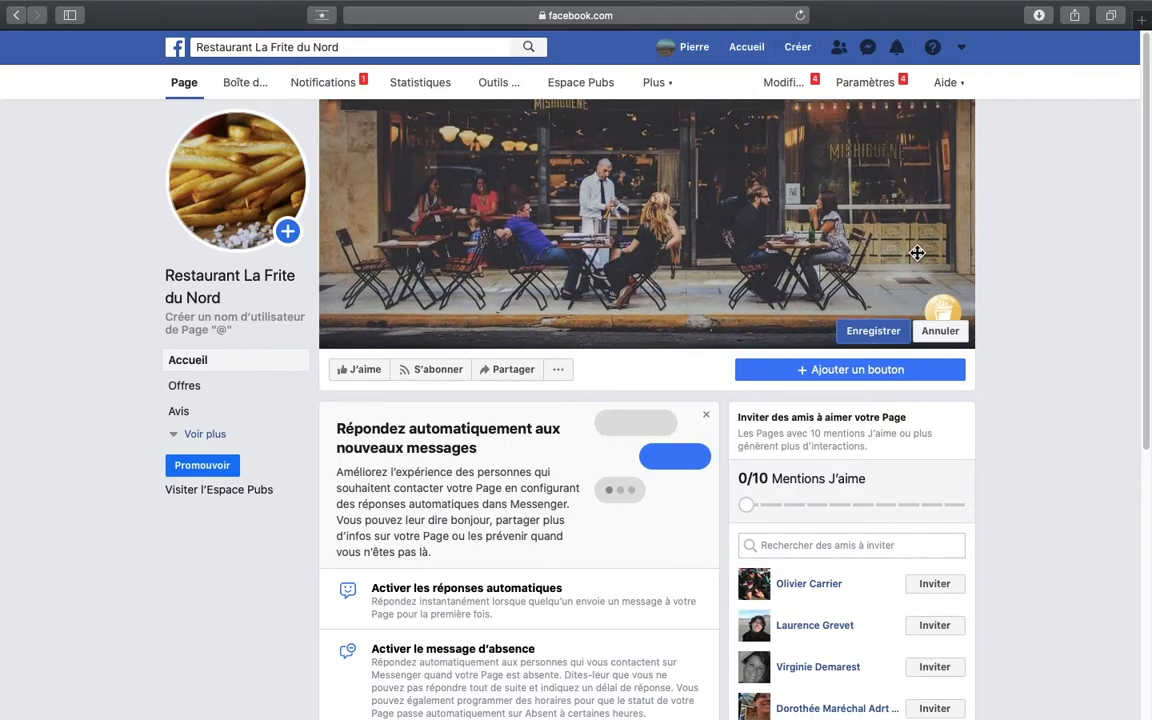
left_click(866, 332)
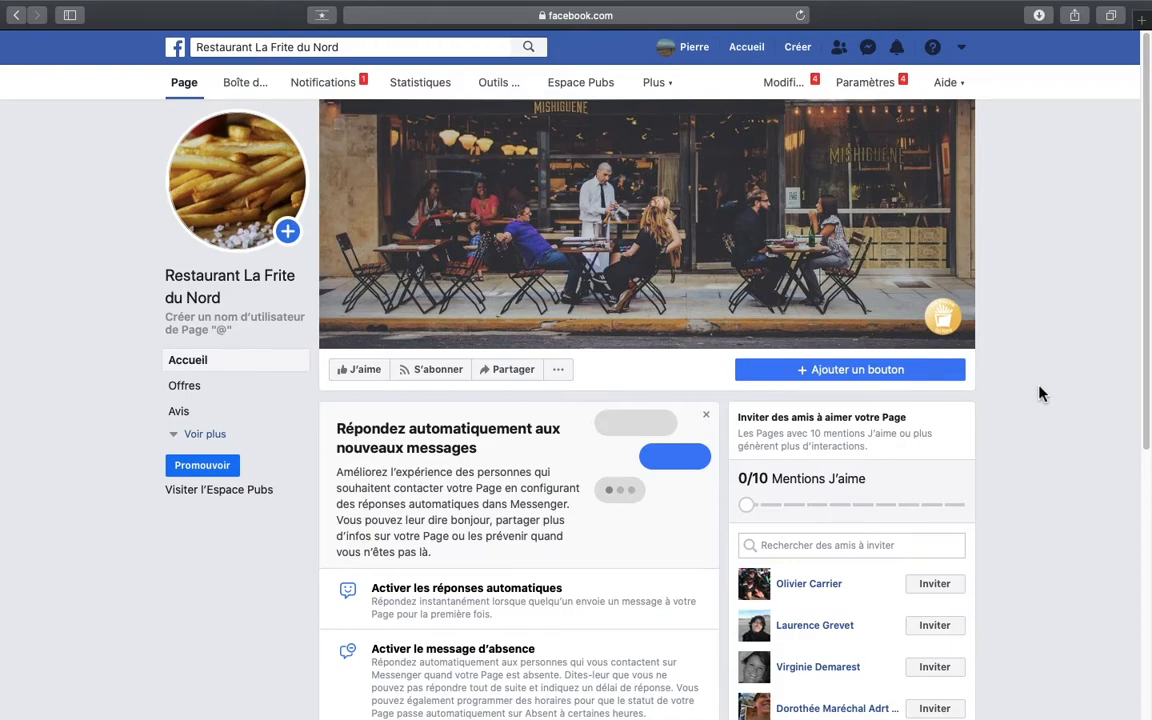
left_click(205, 434)
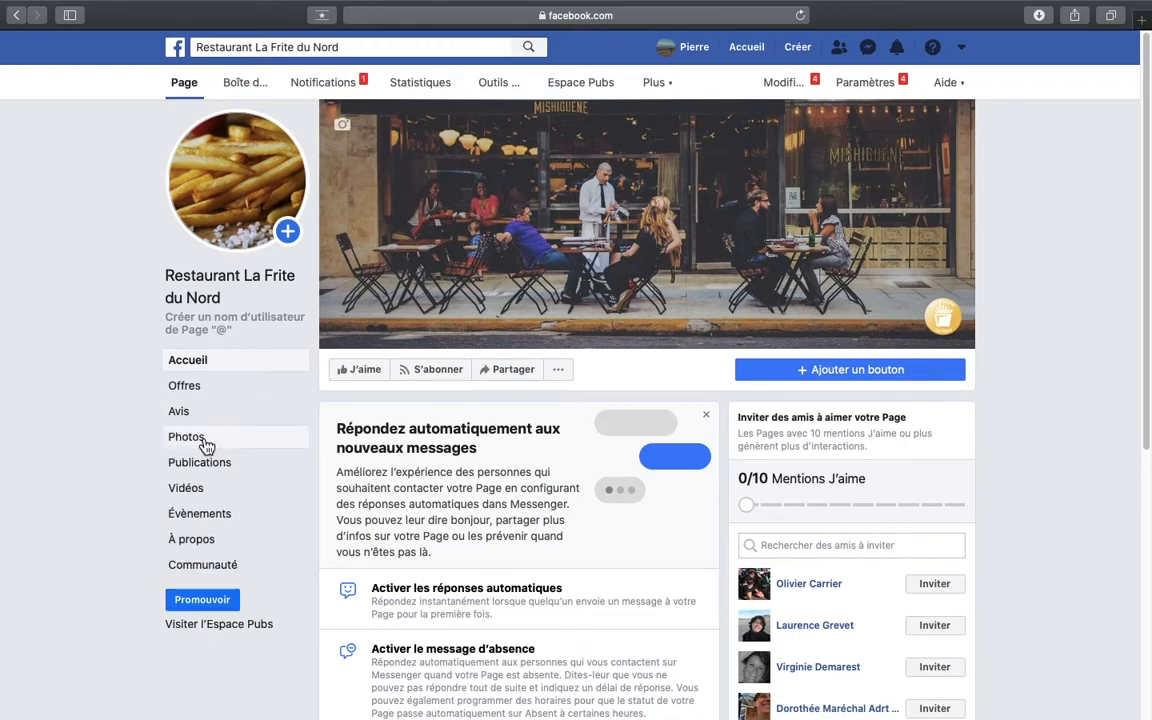
left_click(205, 541)
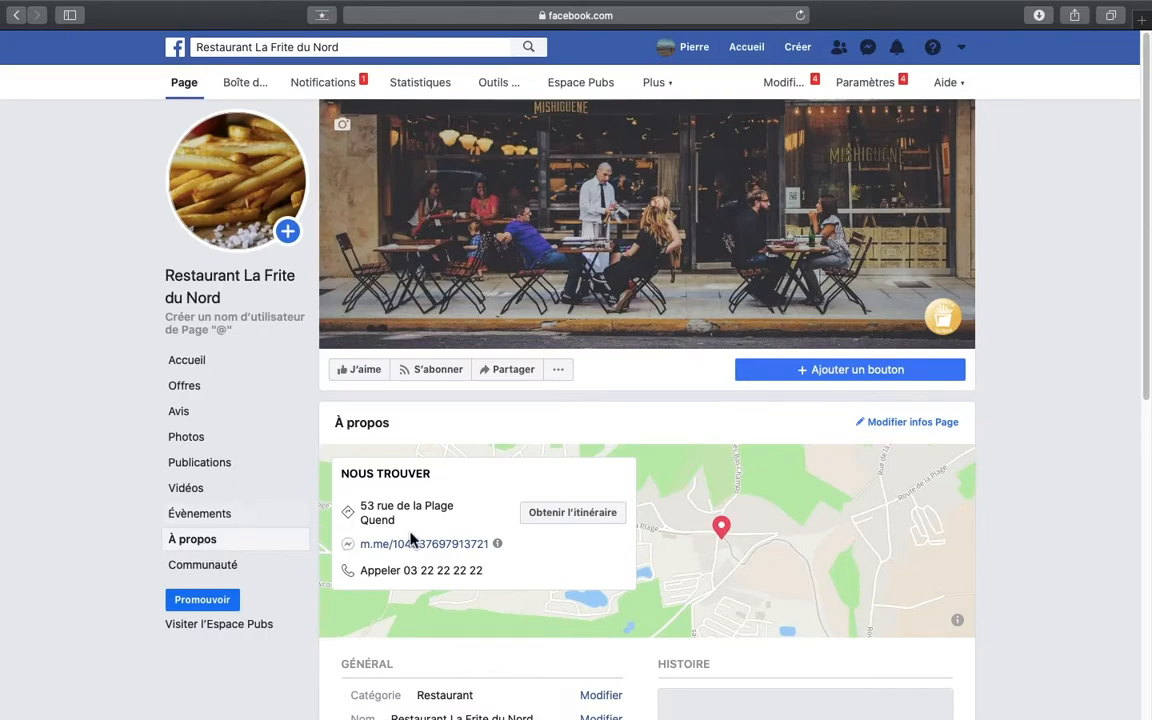
scroll(586, 478, "down", 5)
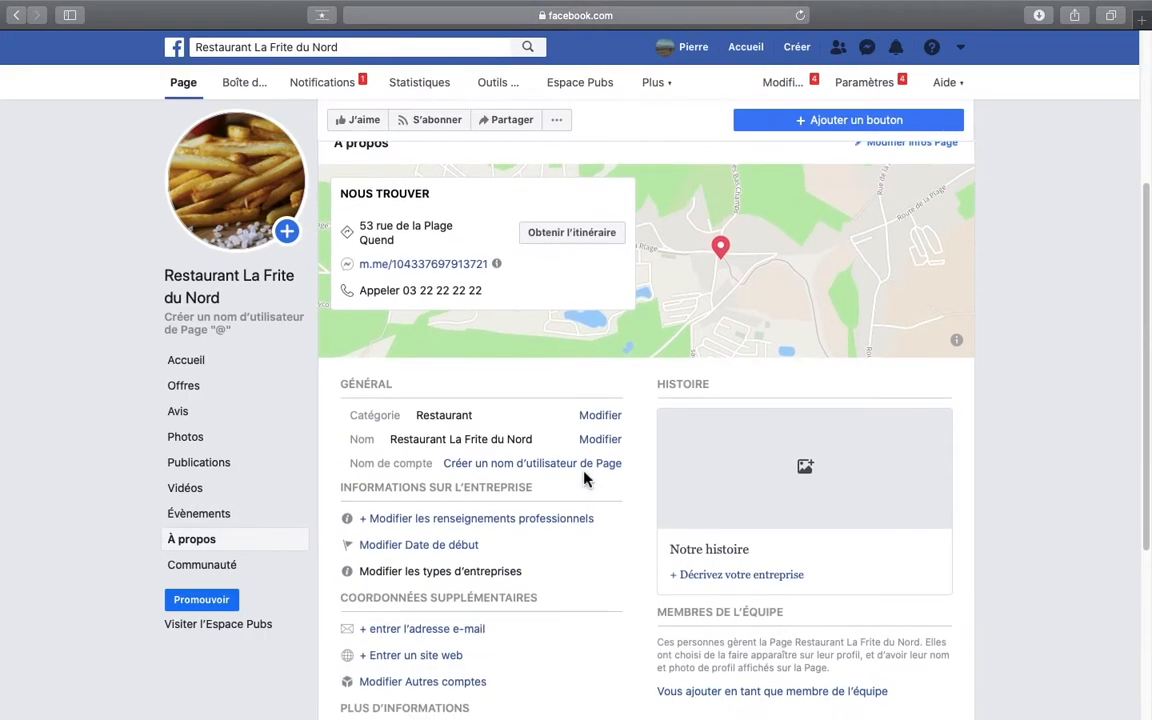
scroll(586, 478, "down", 2)
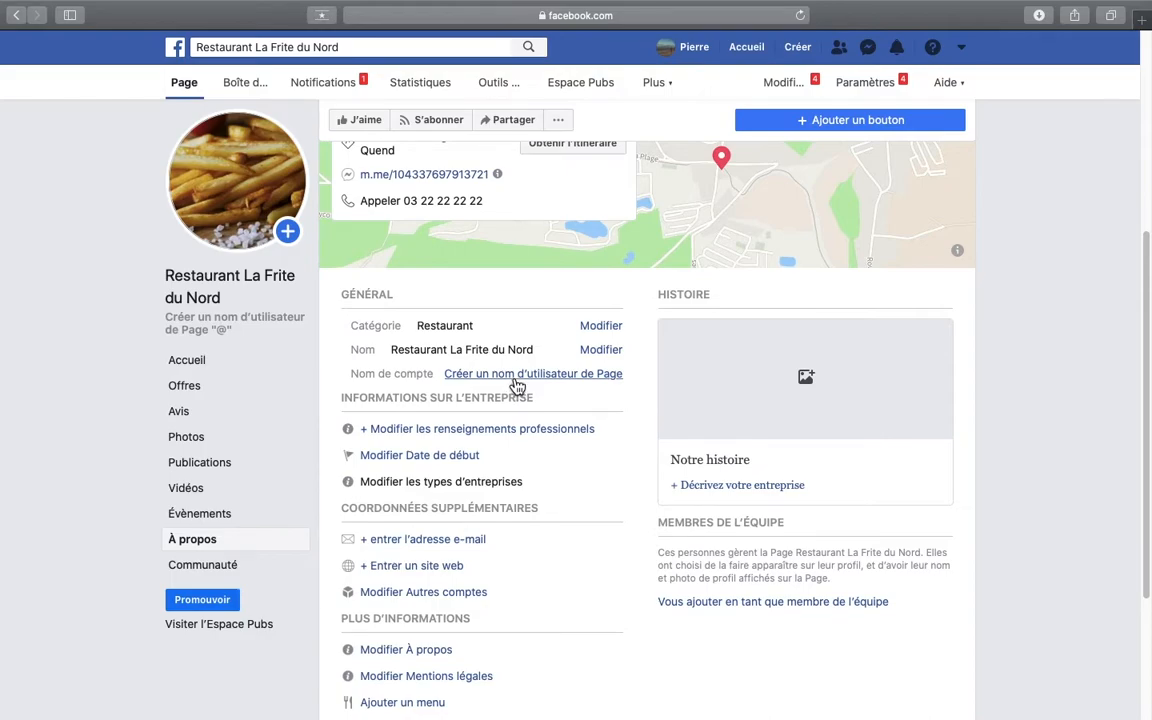
left_click(517, 386)
left_click(505, 383)
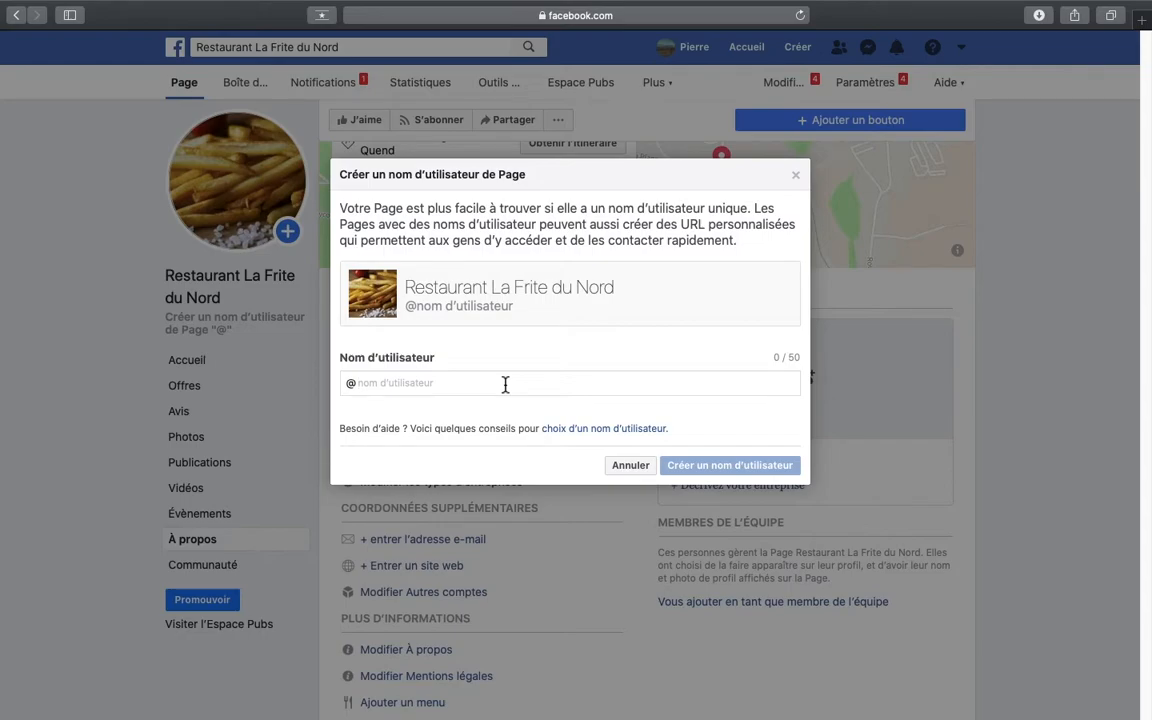
type("LaFrite")
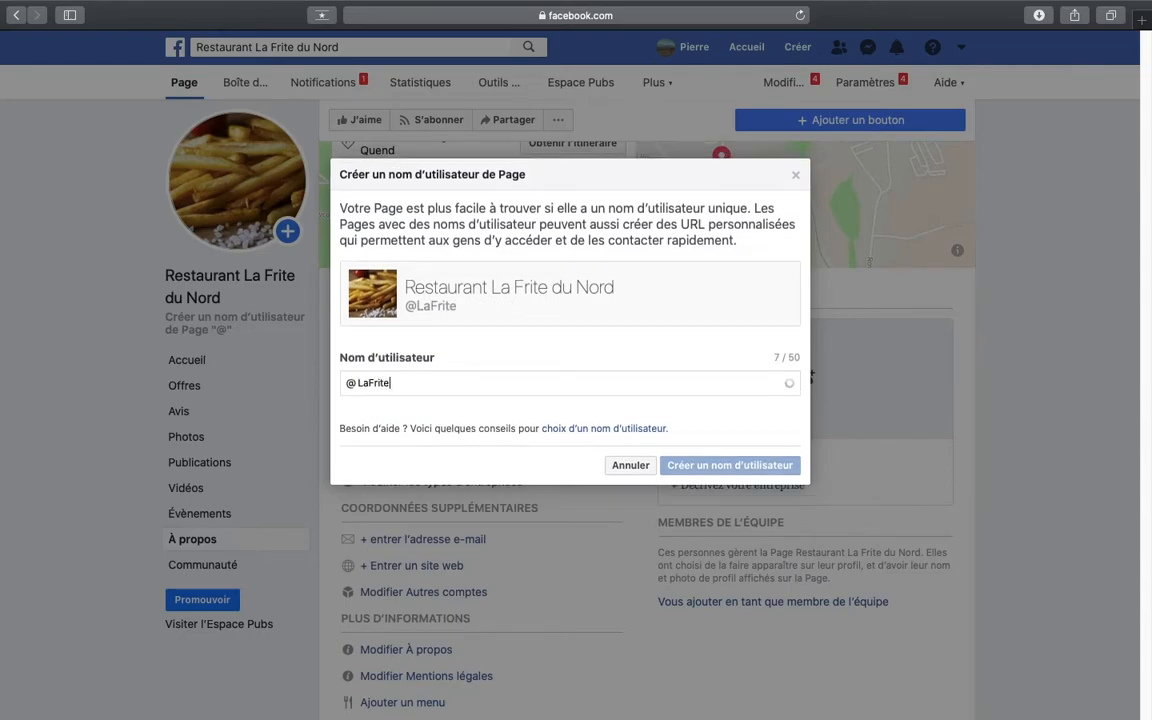
type("duNordQuend")
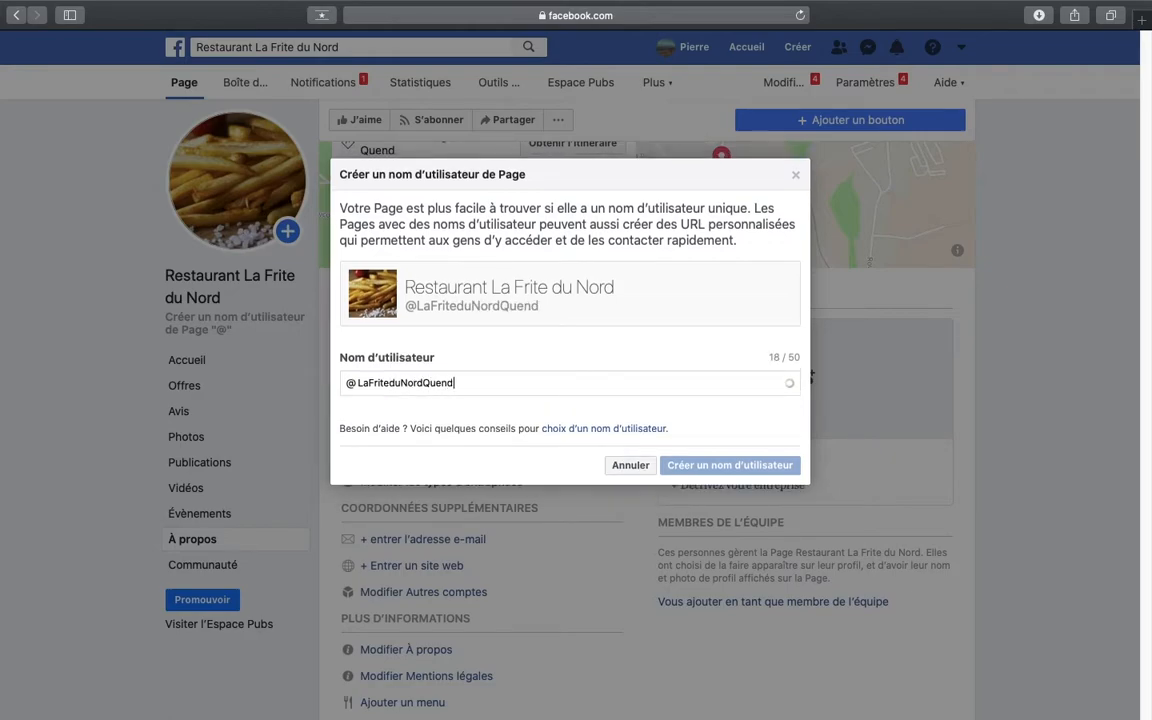
left_click(728, 466)
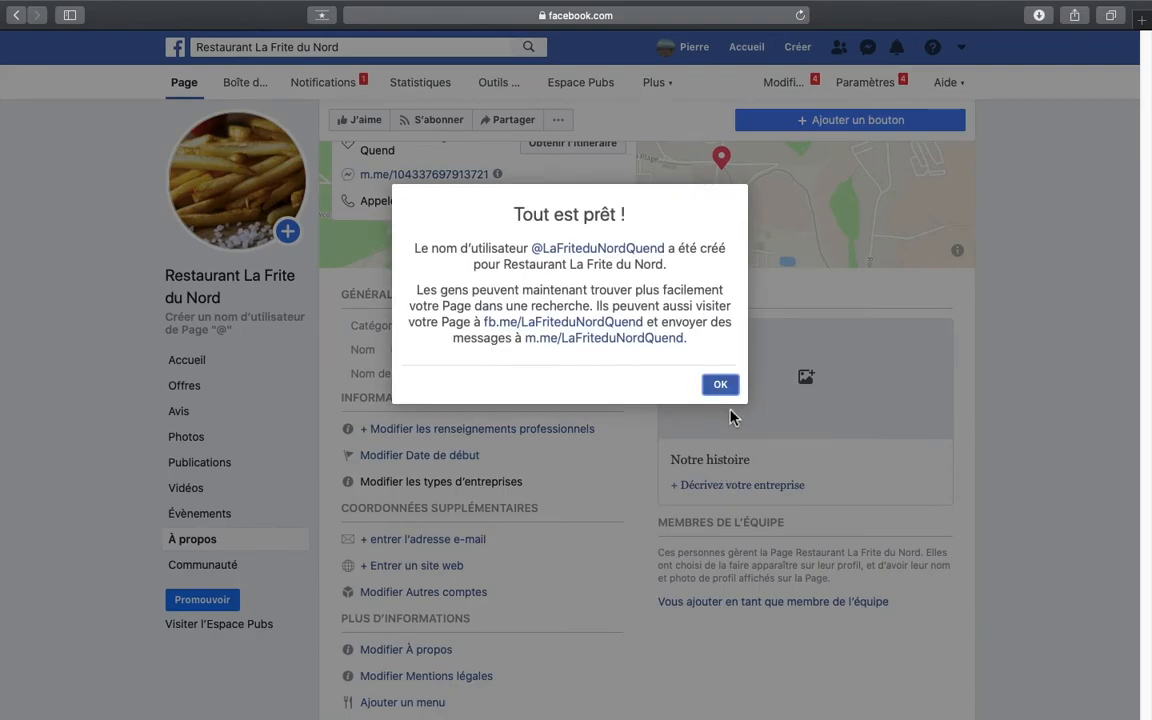
left_click(722, 386)
- Edit the Page info and save "Restaurant spécialisé dans la Frite du Nord situé à Quend", taken from the text document, as the description
scroll(600, 500, "down", 2)
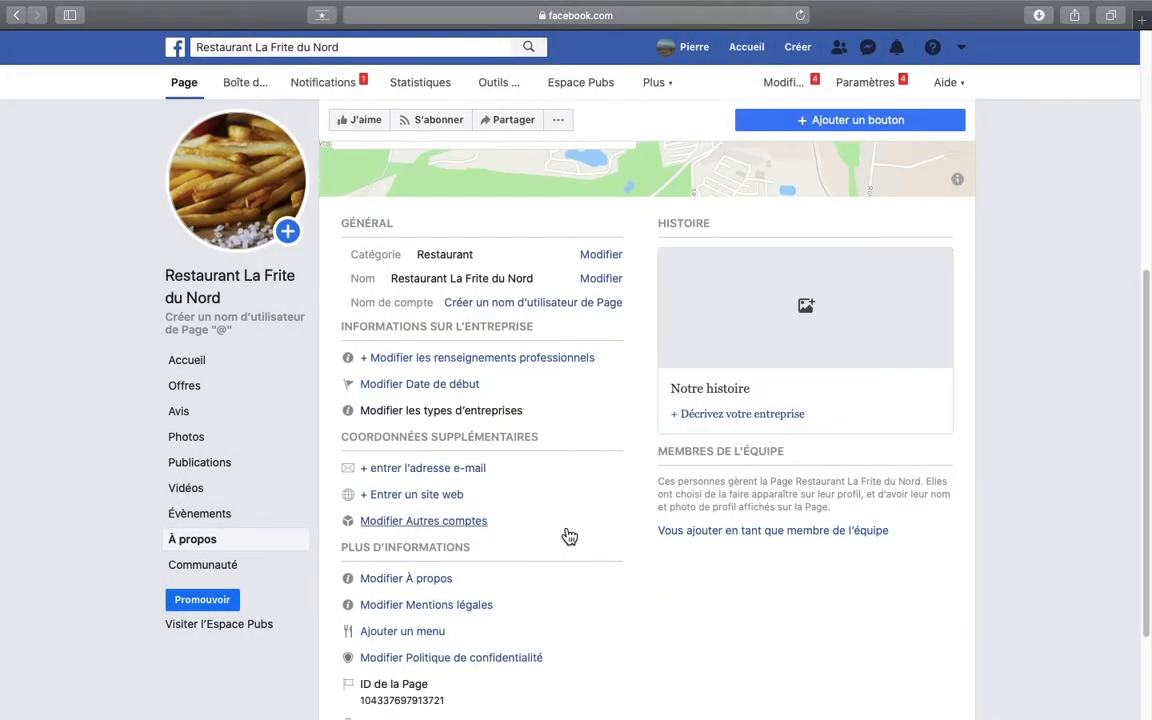
scroll(569, 537, "up", 5)
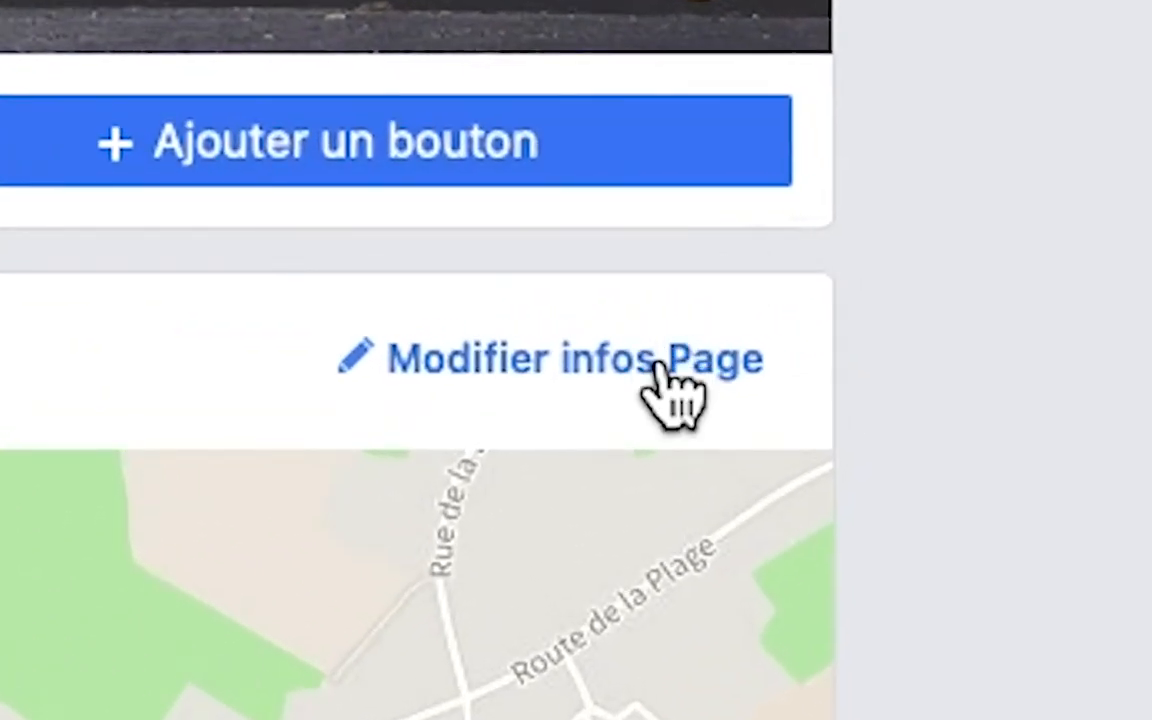
left_click(660, 364)
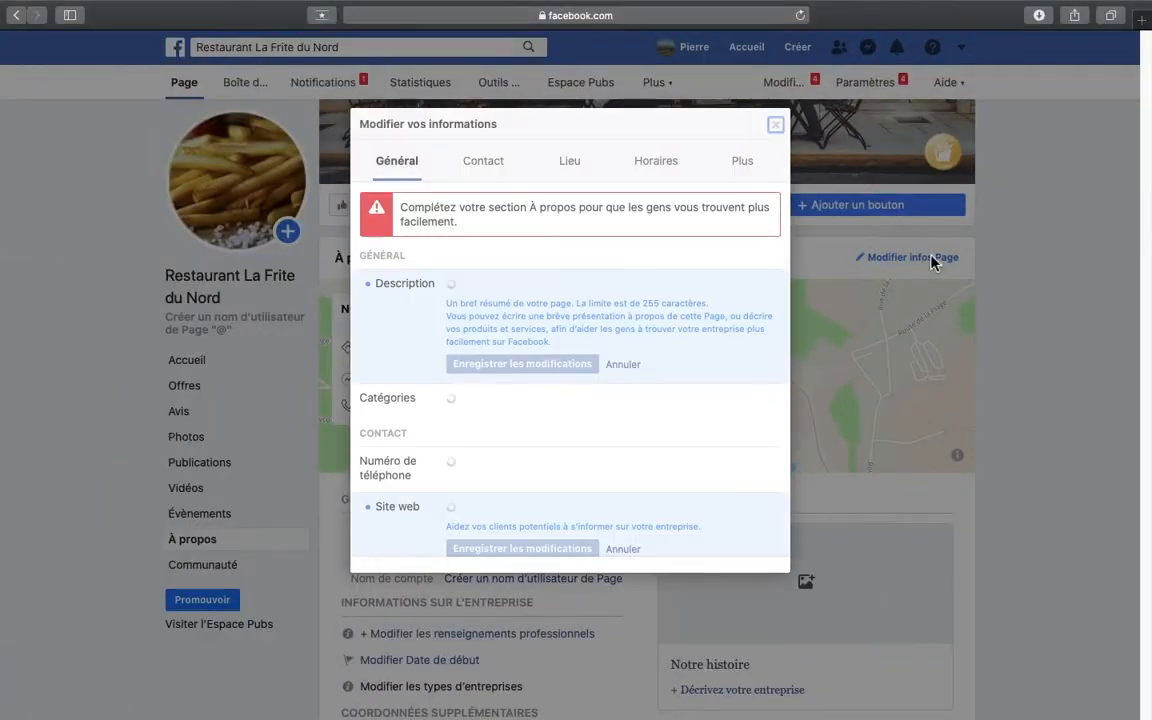
left_click(642, 259)
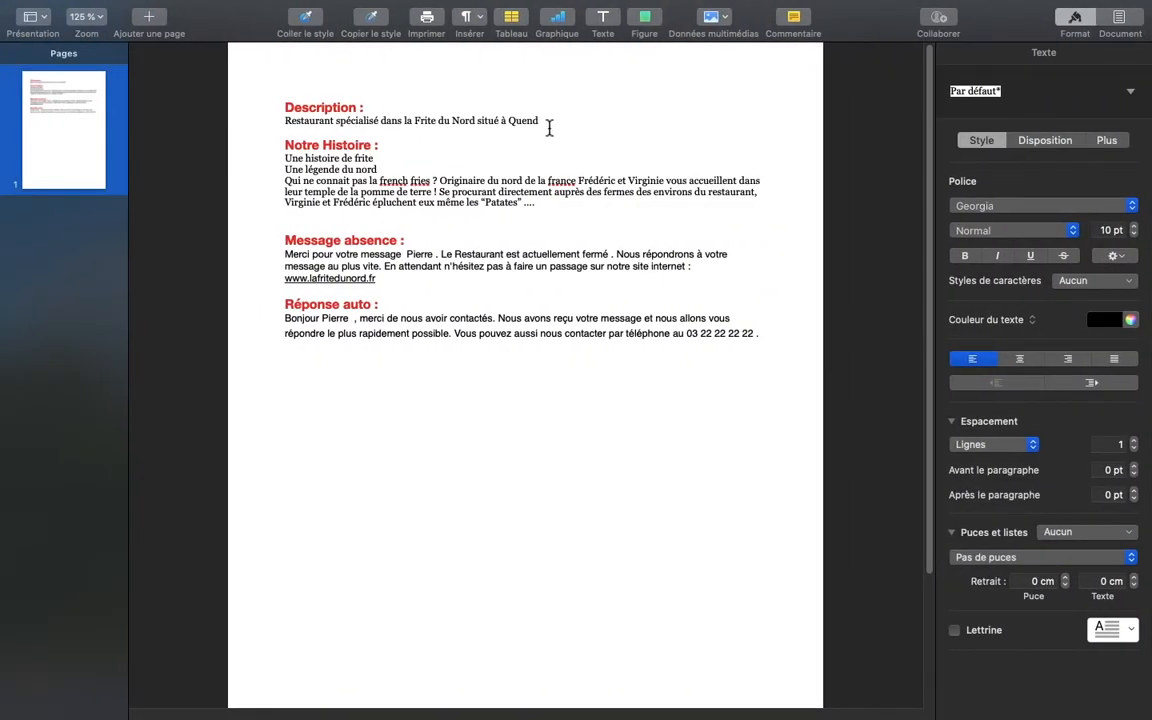
left_click_drag(548, 126, 285, 121)
key("super+c")
key("ctrl+Right")
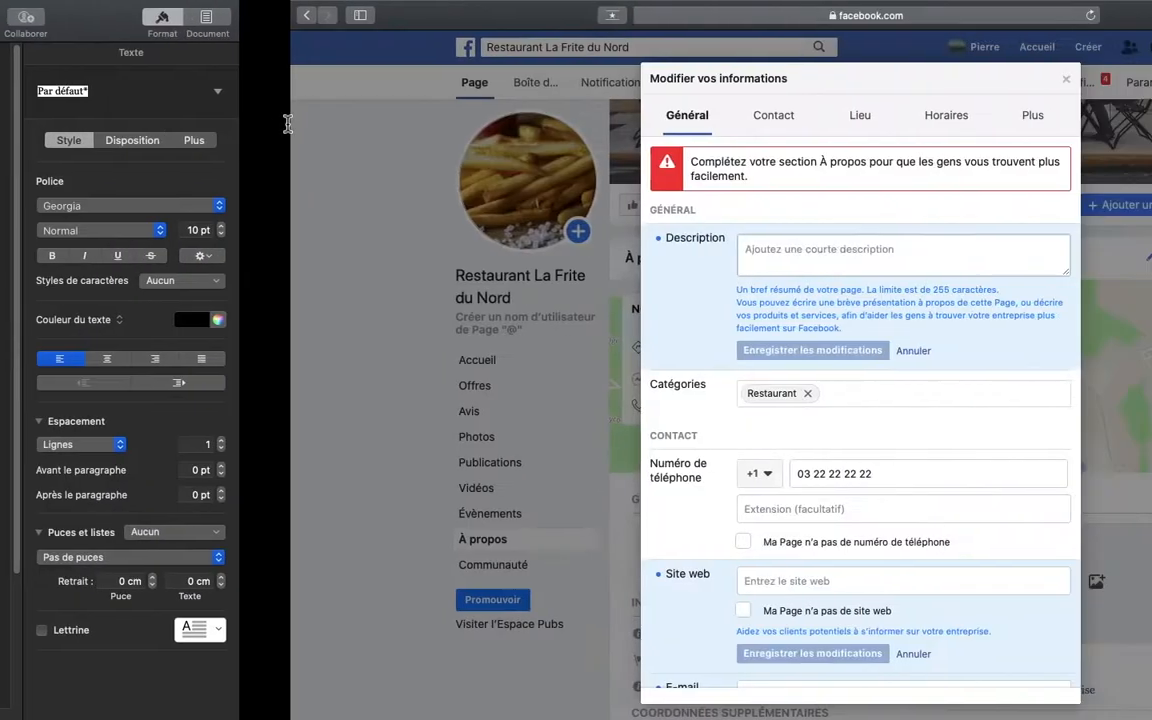
key("super+v")
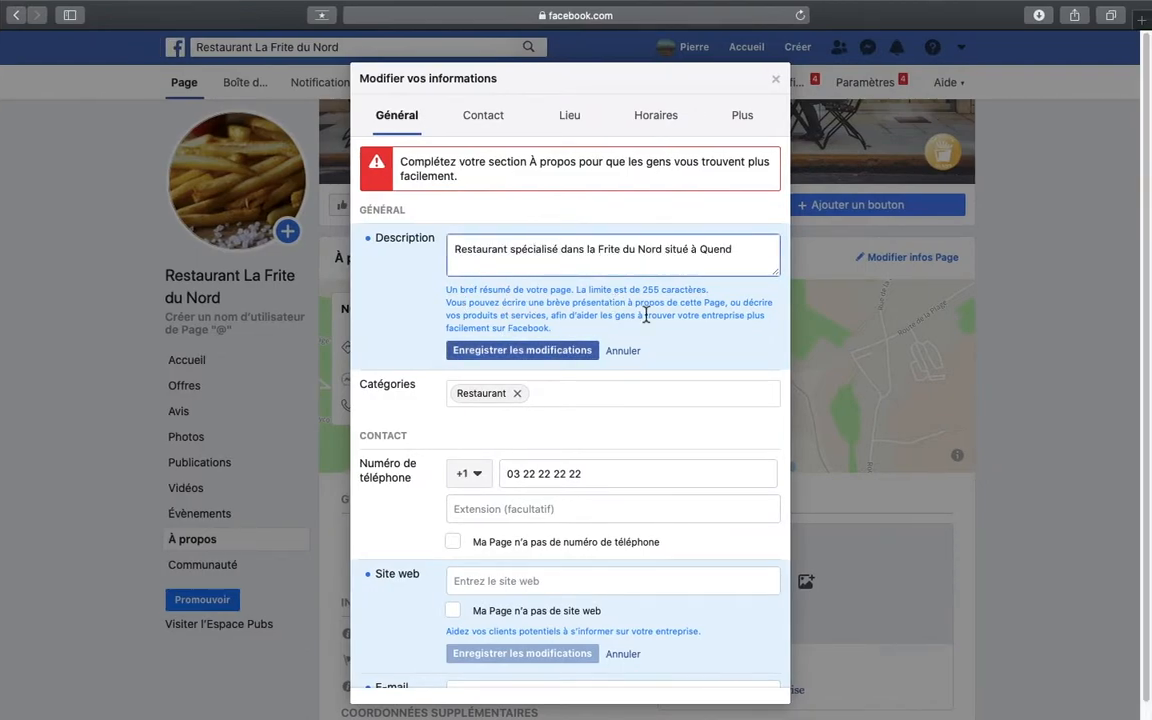
left_click(555, 350)
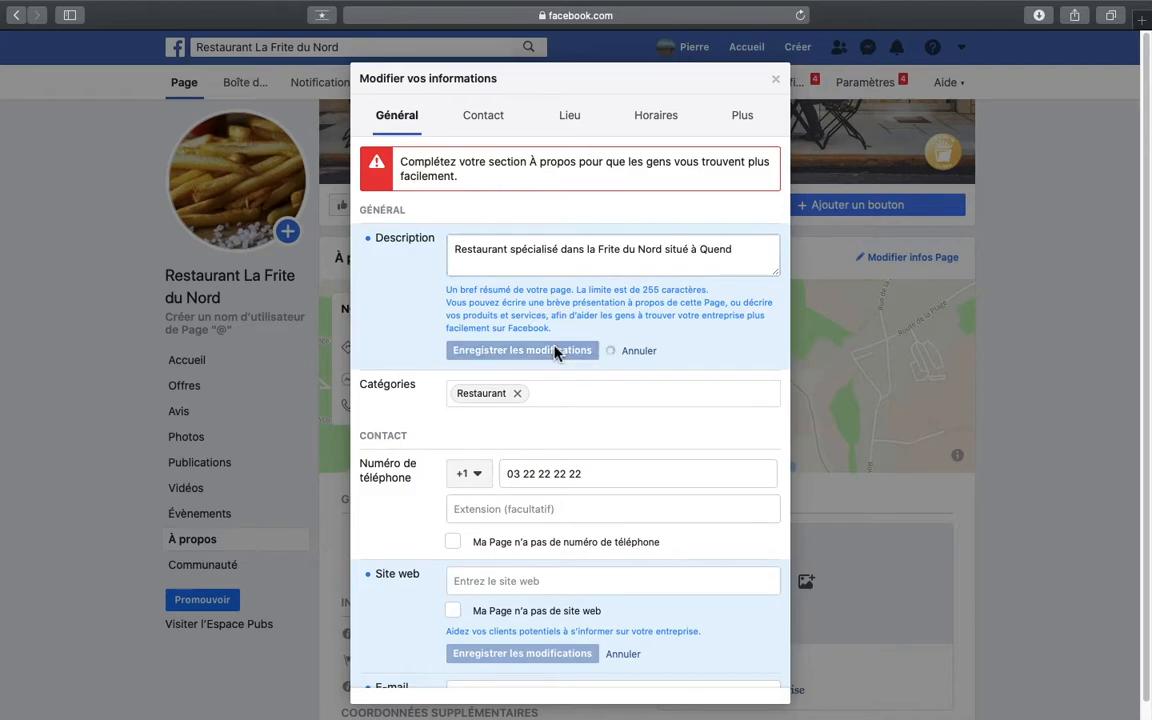
scroll(607, 466, "down", 3)
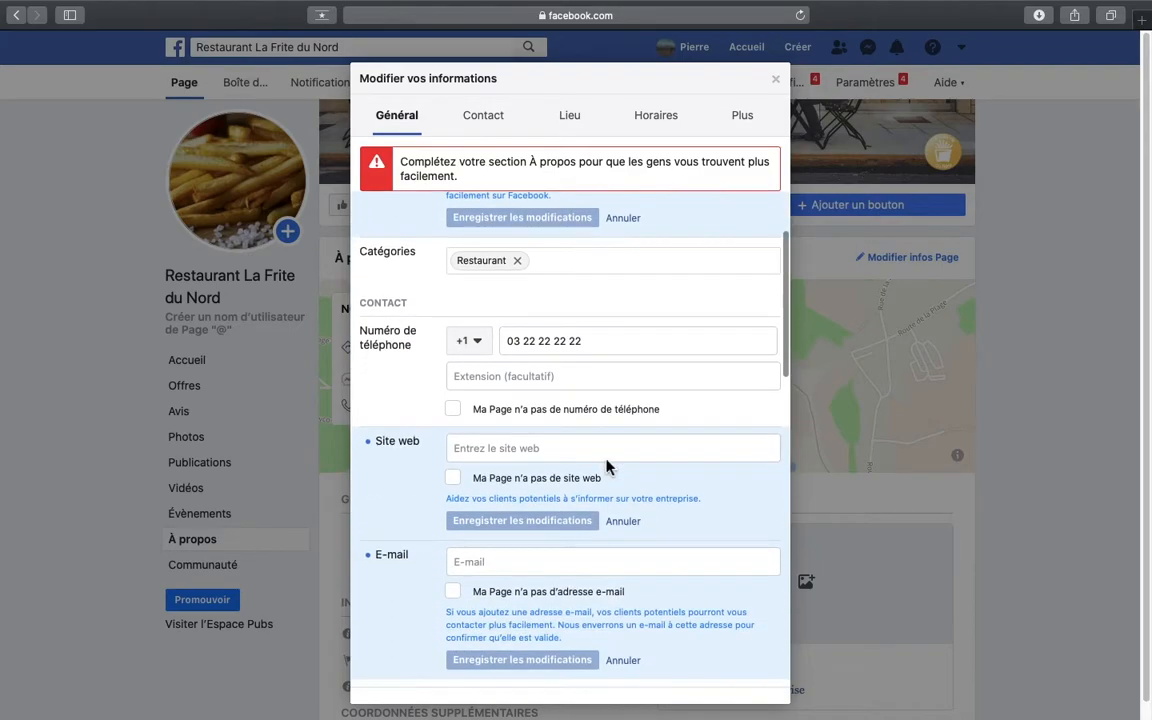
scroll(573, 356, "down", 1)
scroll(573, 356, "down", 2)
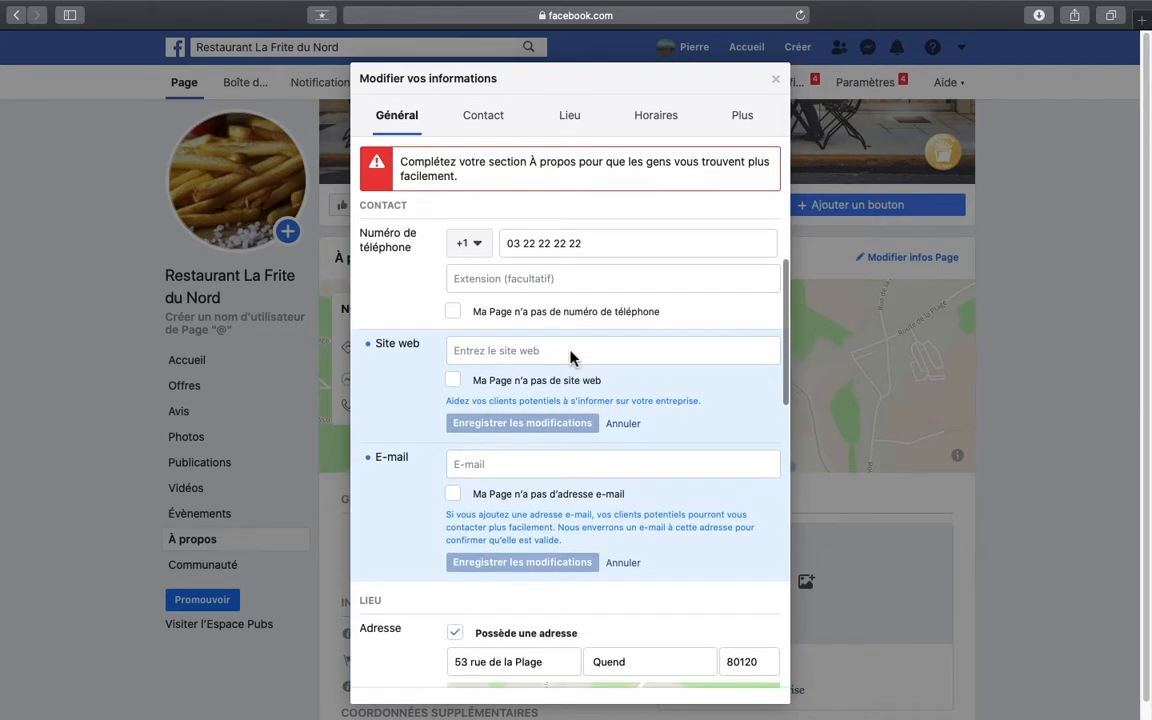
left_click(552, 332)
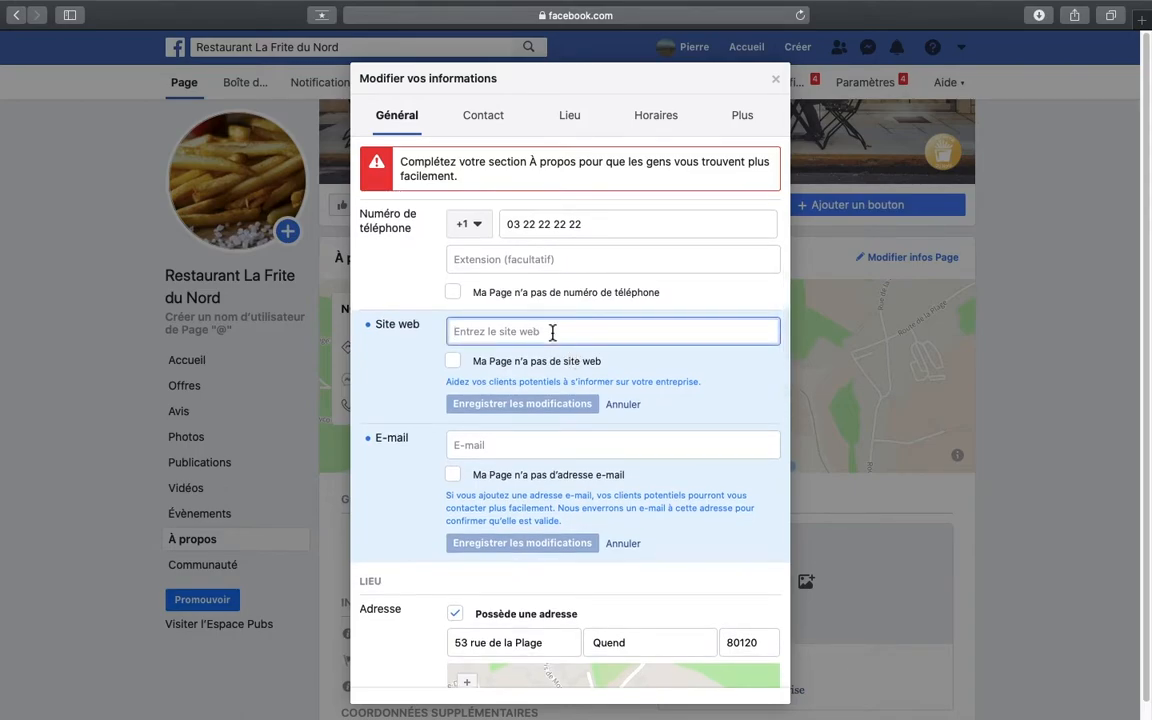
type("www.")
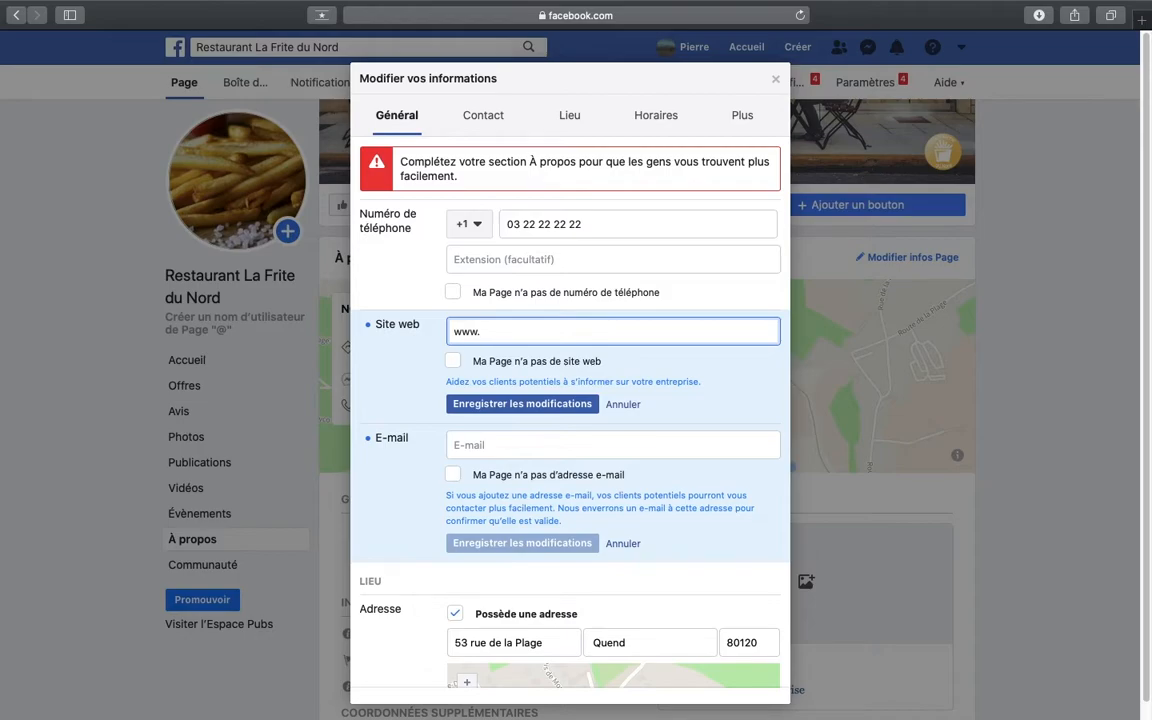
type("lafritedunordquend.fr")
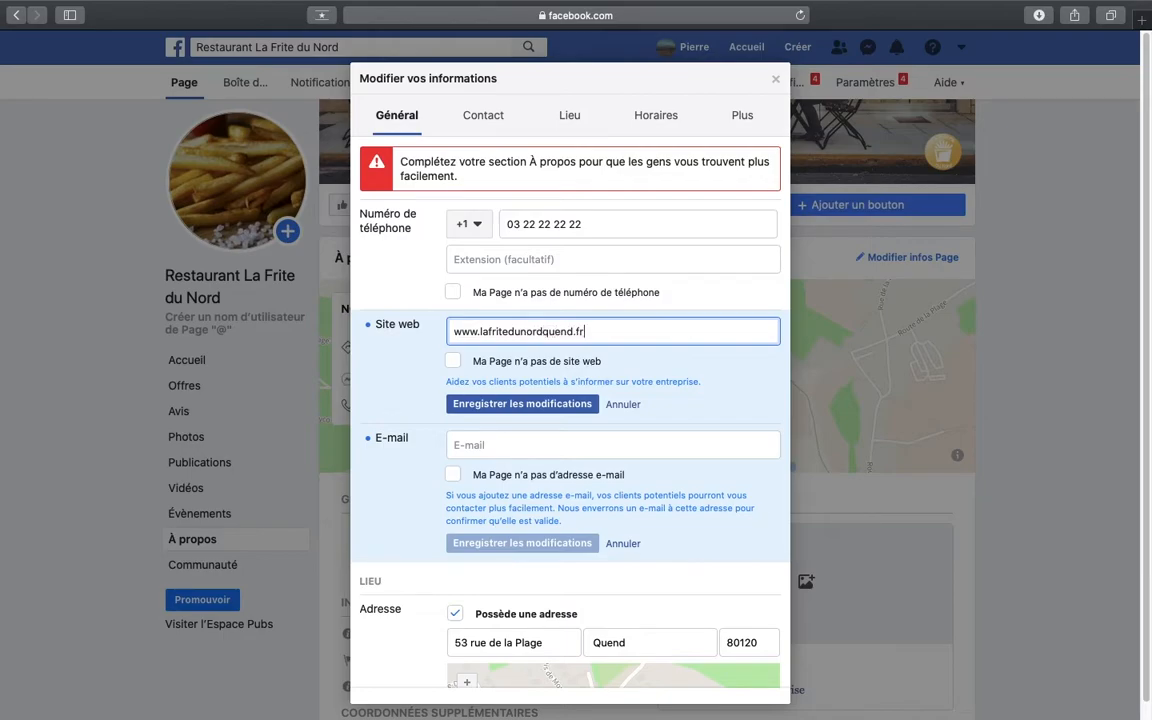
left_click(562, 408)
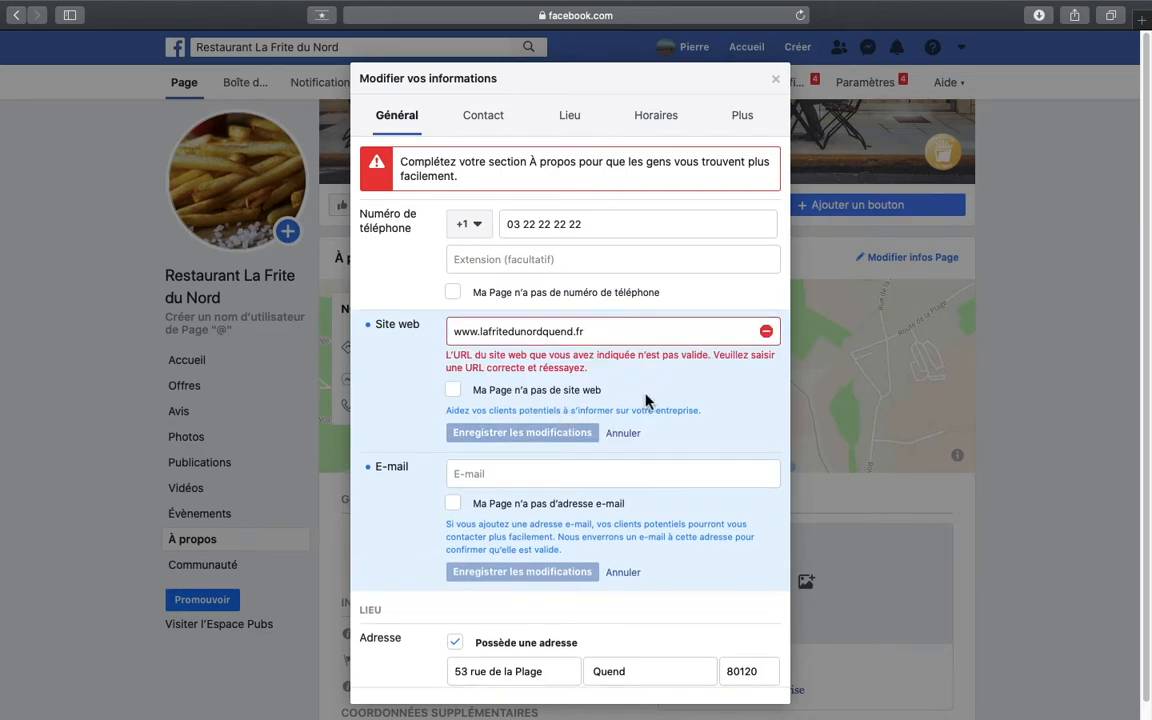
- Fill in the restaurant's contact e-mail address in the Page info and save the change
scroll(645, 400, "down", 2)
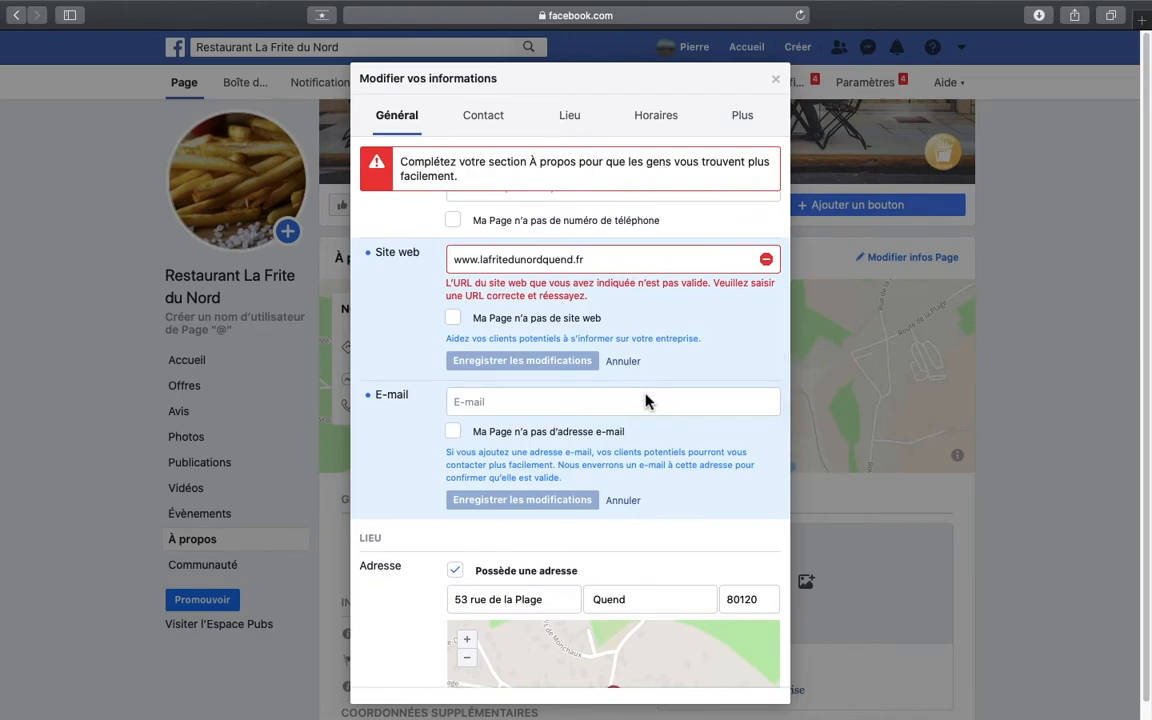
scroll(645, 400, "down", 1)
left_click(607, 374)
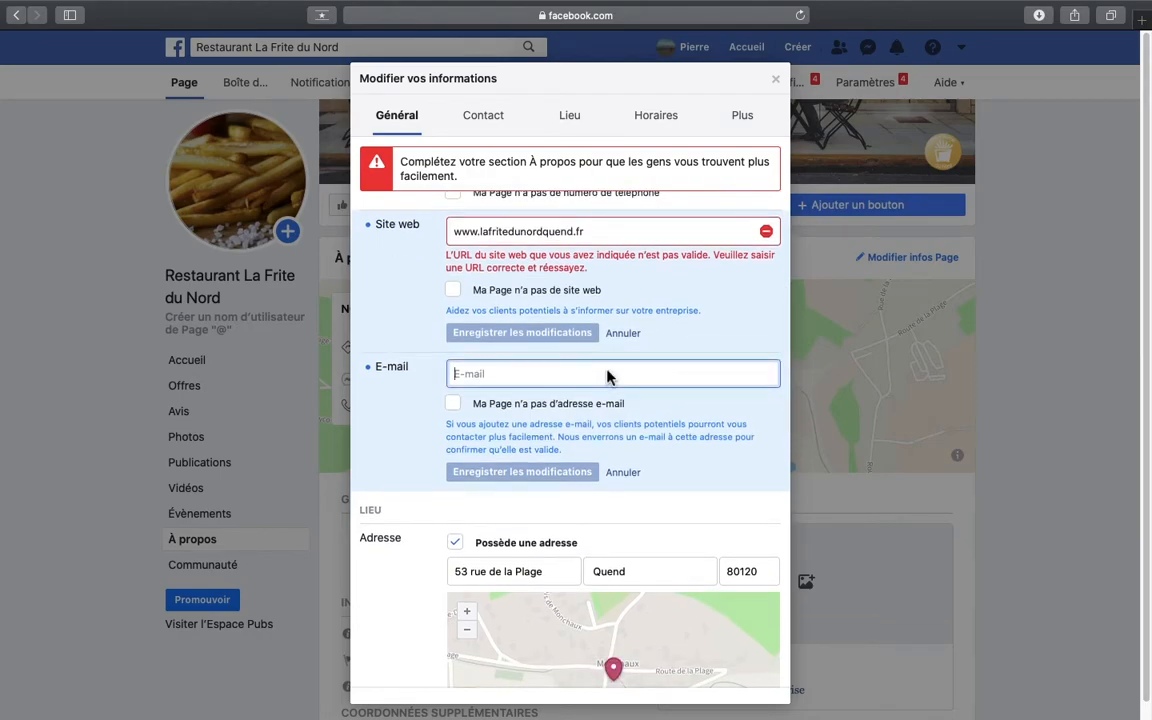
type("cona")
key("BackSpace")
key("BackSpace")
key("BackSpace")
key("BackSpace")
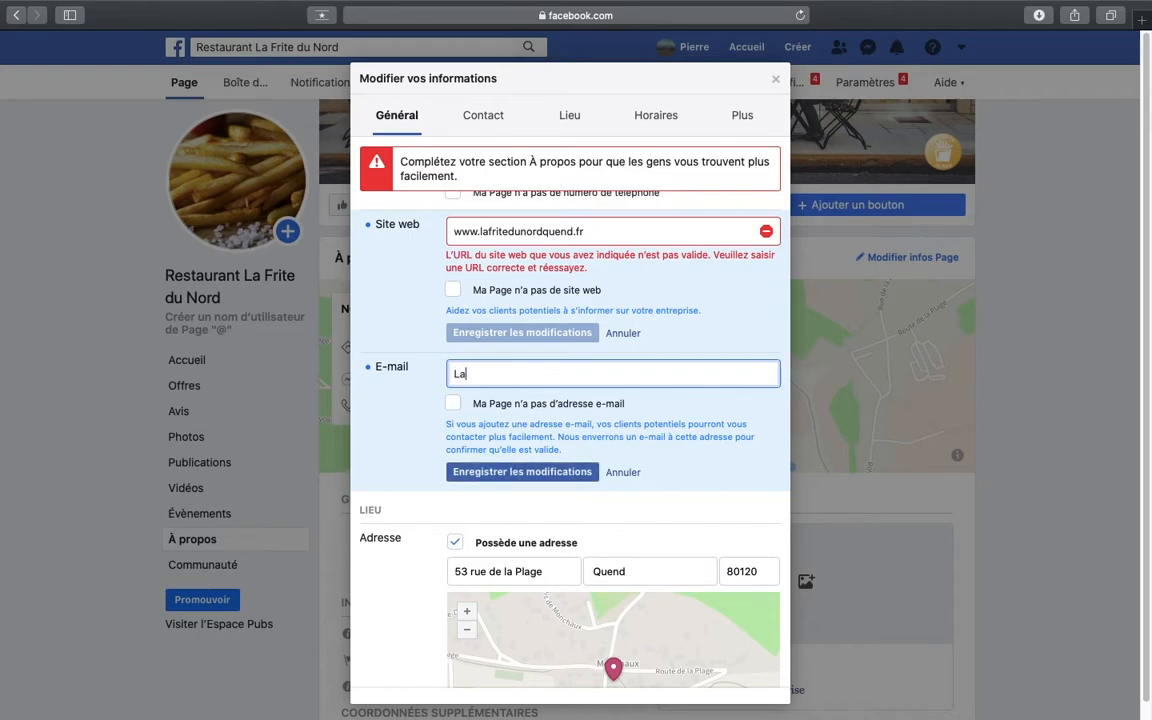
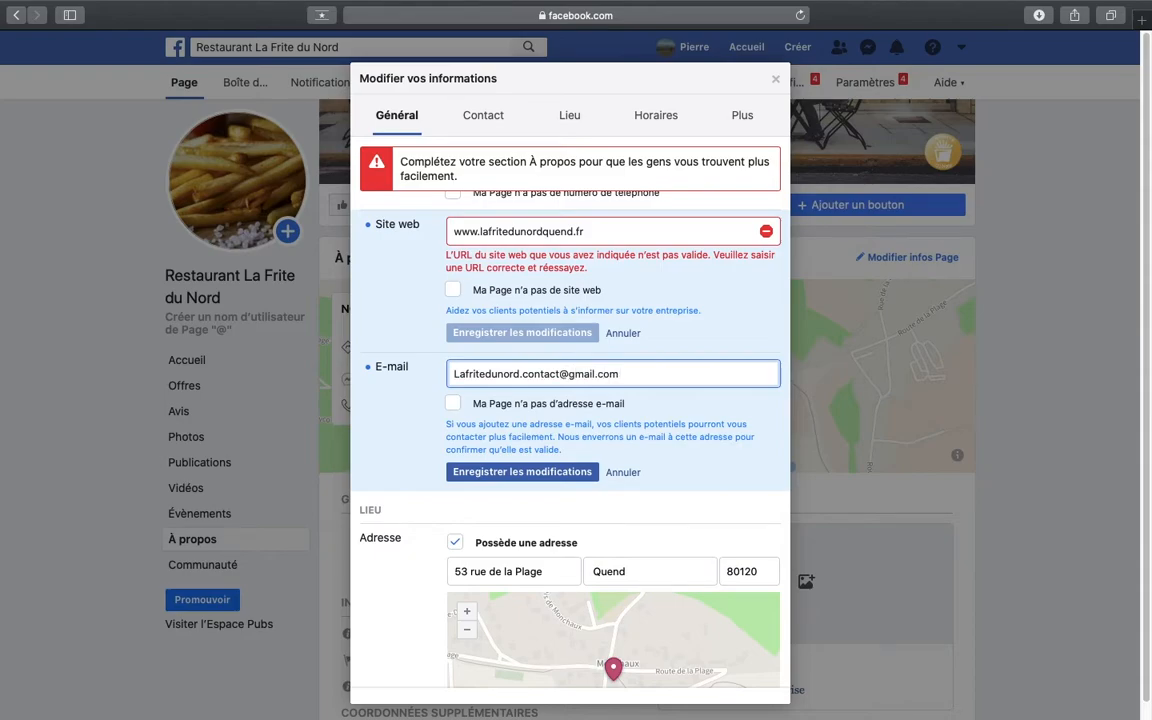
left_click(568, 475)
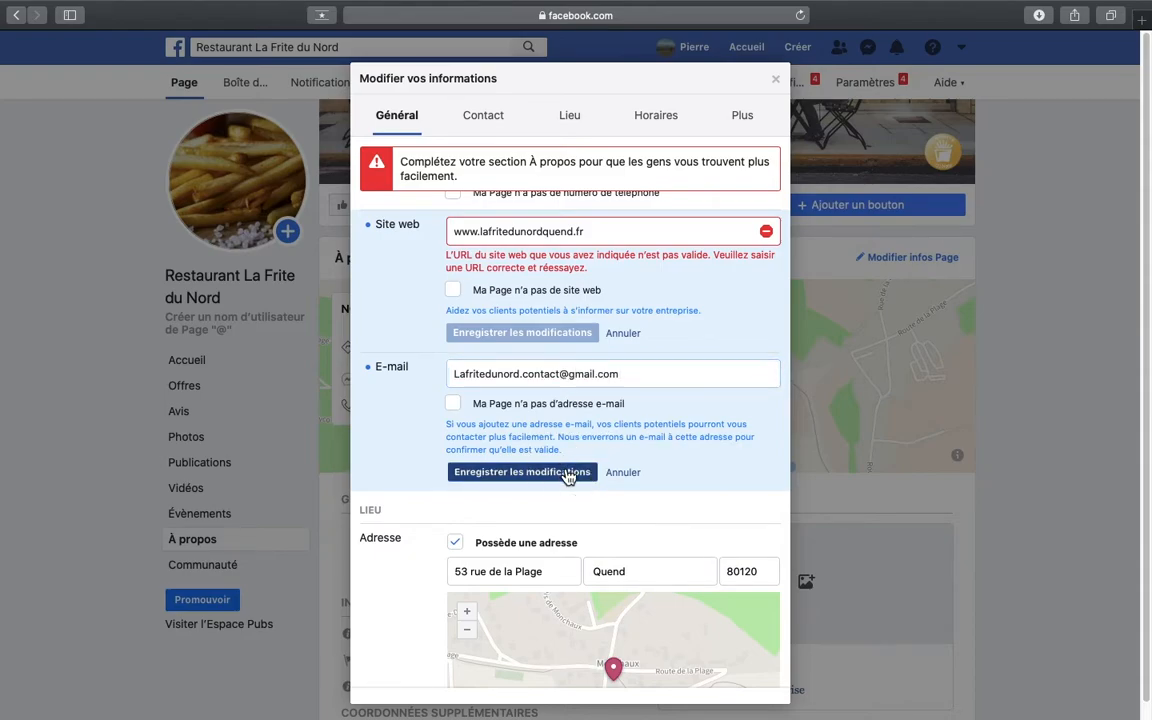
- Review the address and map in the Lieu section and open the service area entry for editing
scroll(699, 502, "down", 5)
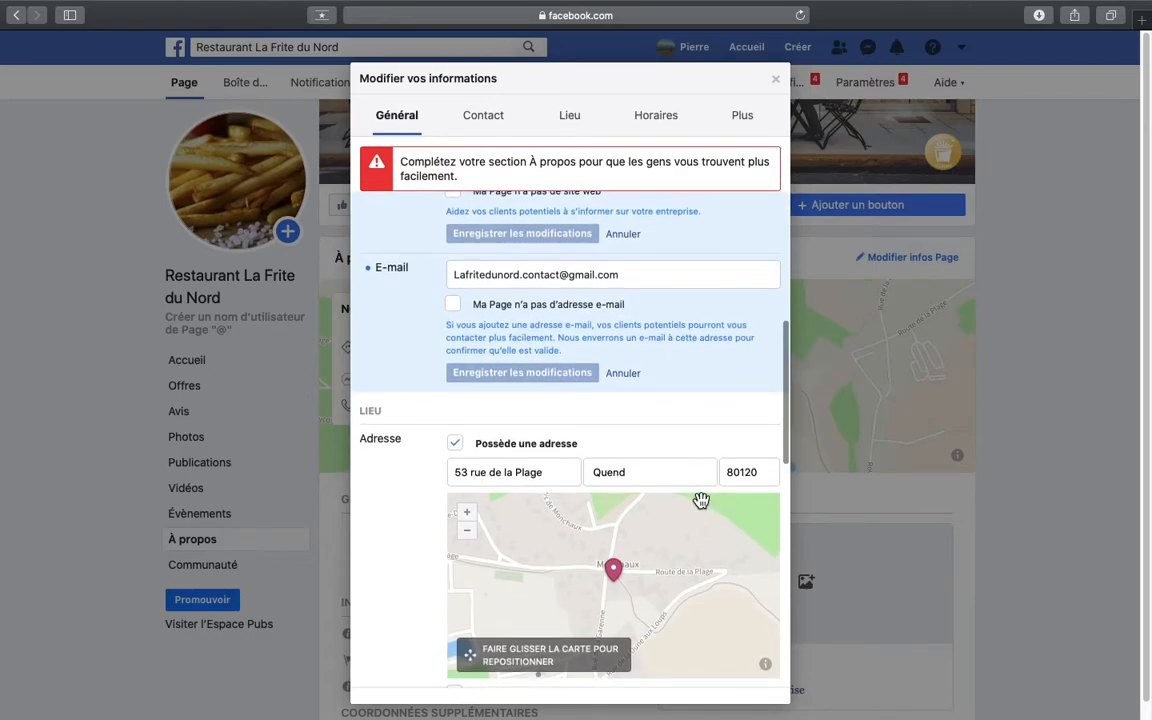
scroll(701, 500, "down", 5)
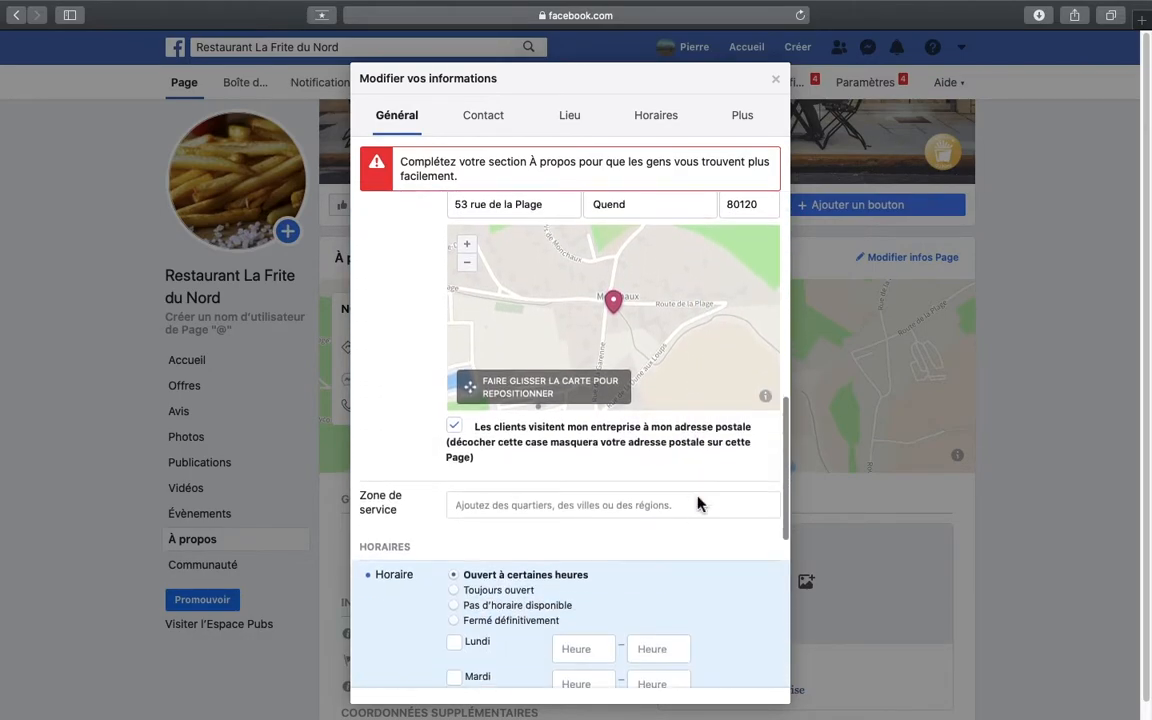
left_click(604, 420)
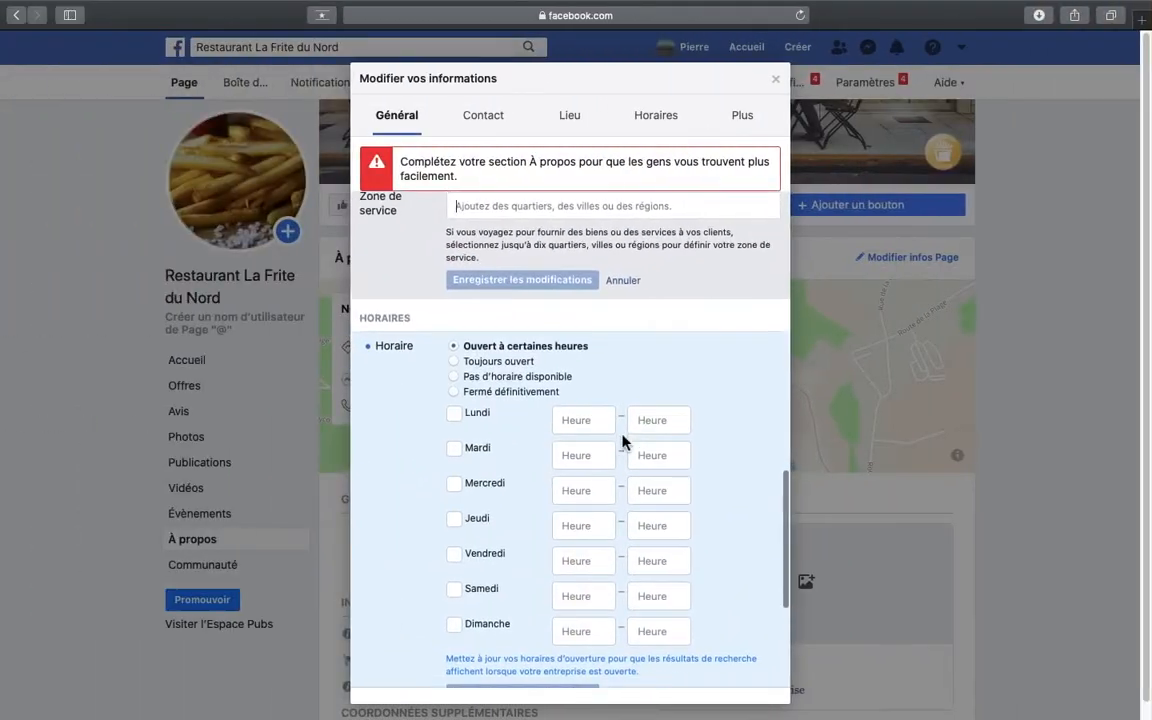
- Set the opening hours to 09:00–17:00 for Lundi through Samedi, with Dimanche unselected, and save them
scroll(620, 440, "down", 1)
scroll(622, 437, "down", 1)
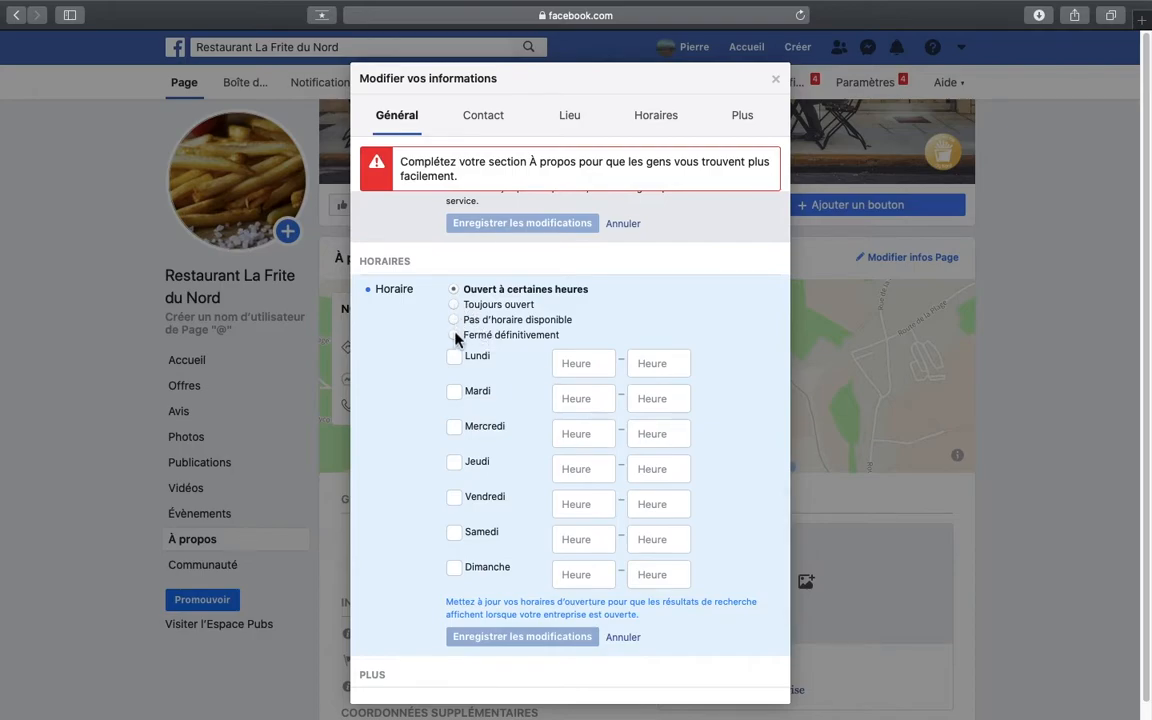
left_click(476, 358)
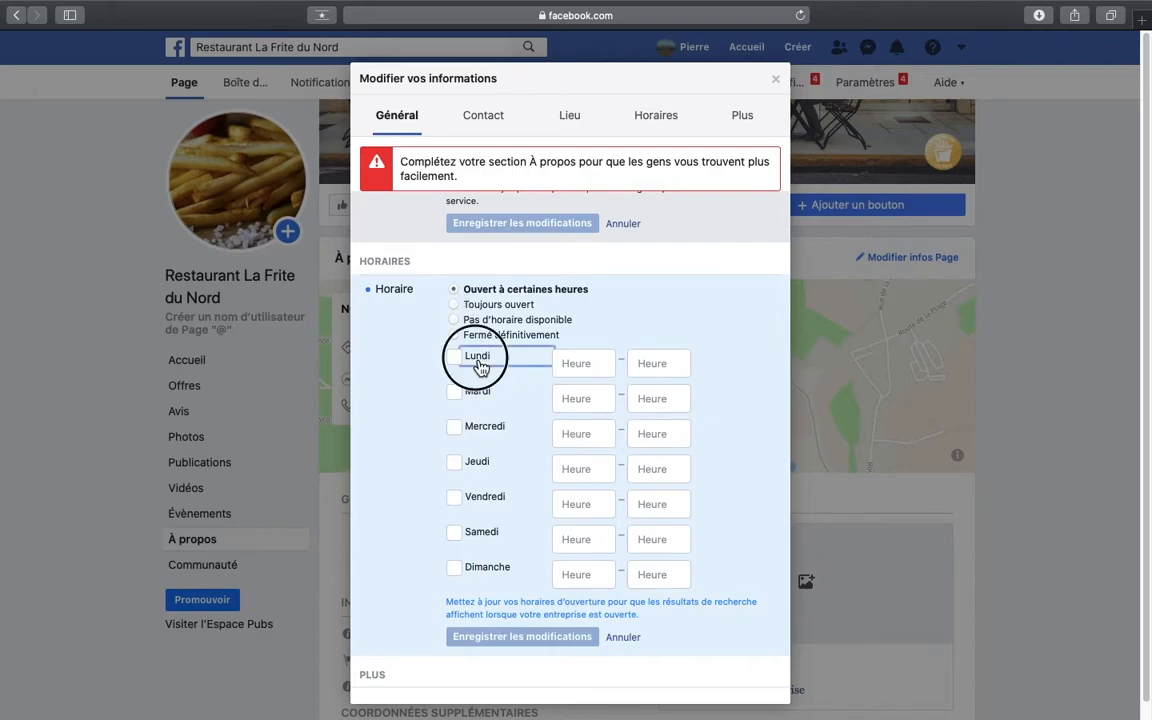
left_click(473, 391)
left_click(470, 426)
left_click(470, 463)
left_click(470, 498)
left_click(473, 533)
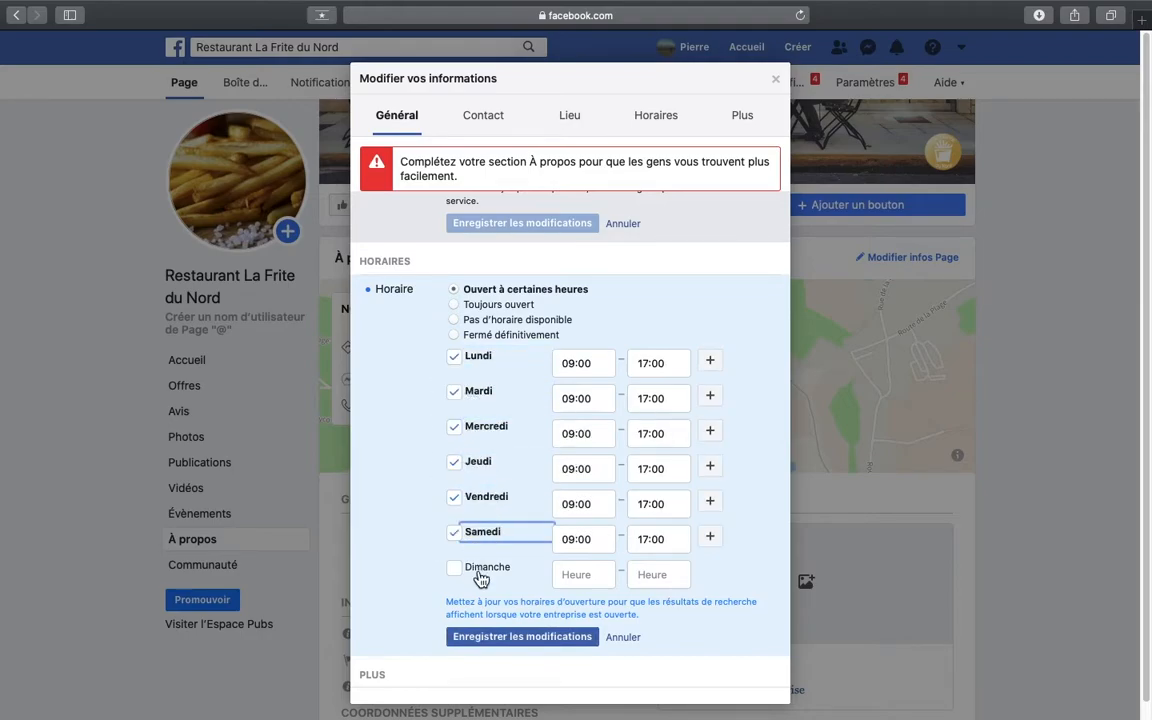
left_click(475, 568)
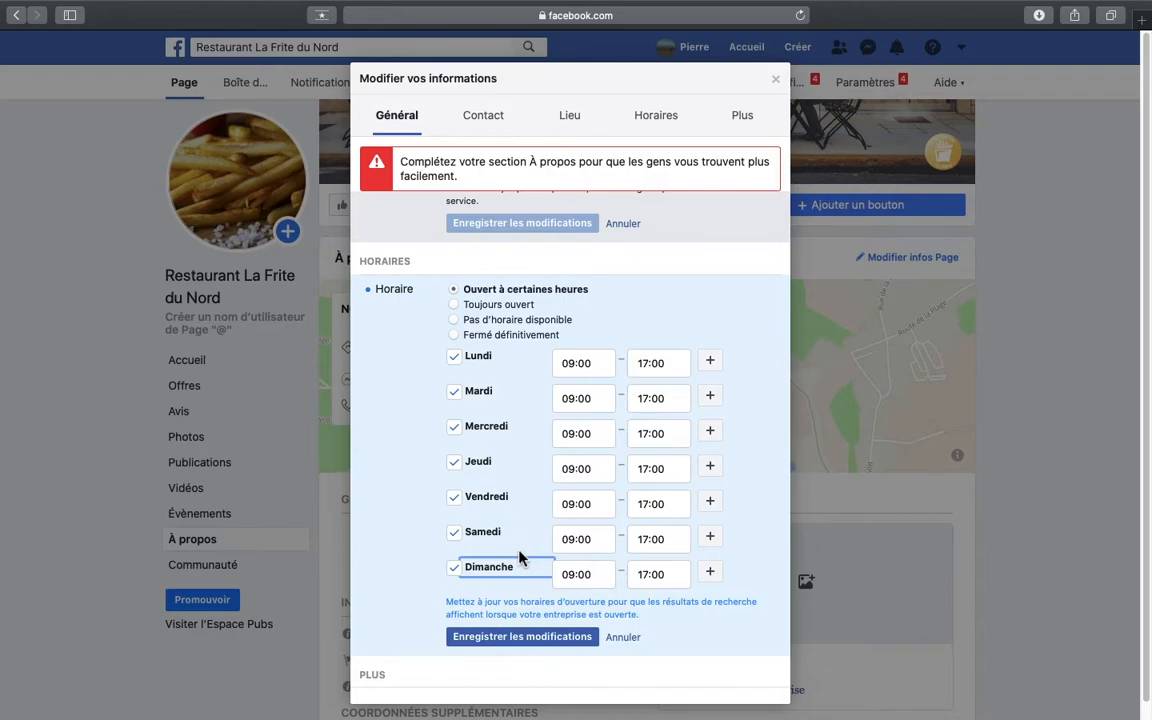
left_click(505, 570)
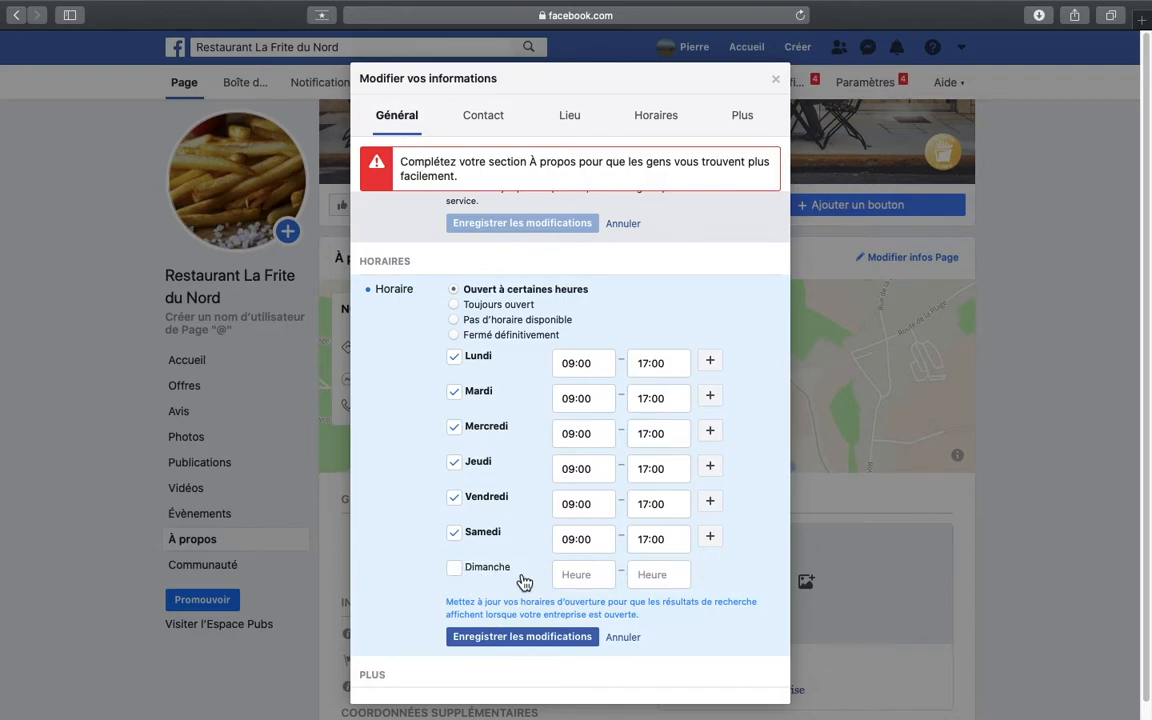
scroll(510, 578, "down", 2)
left_click(538, 596)
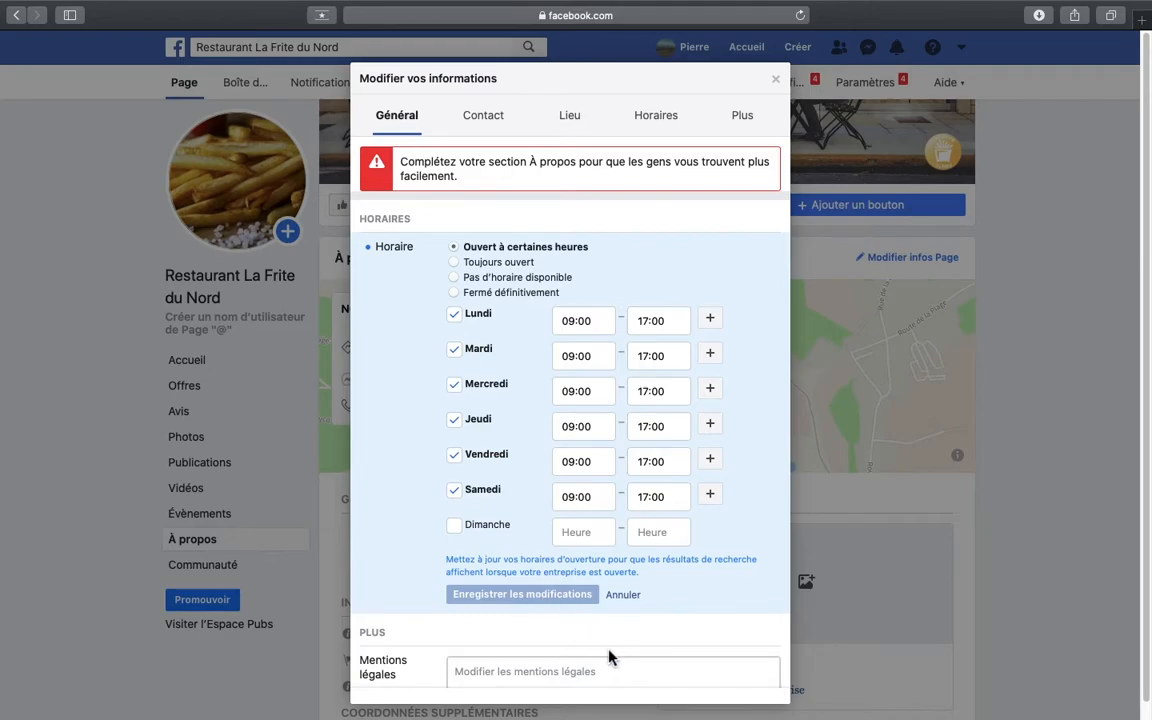
scroll(609, 656, "down", 4)
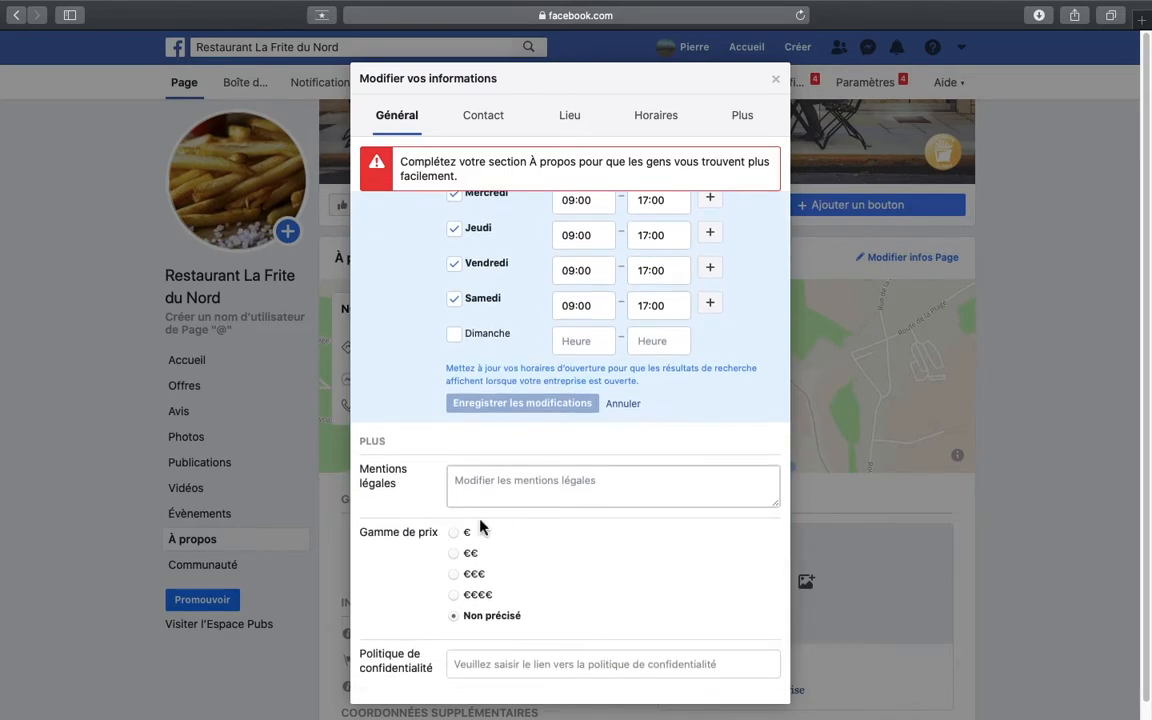
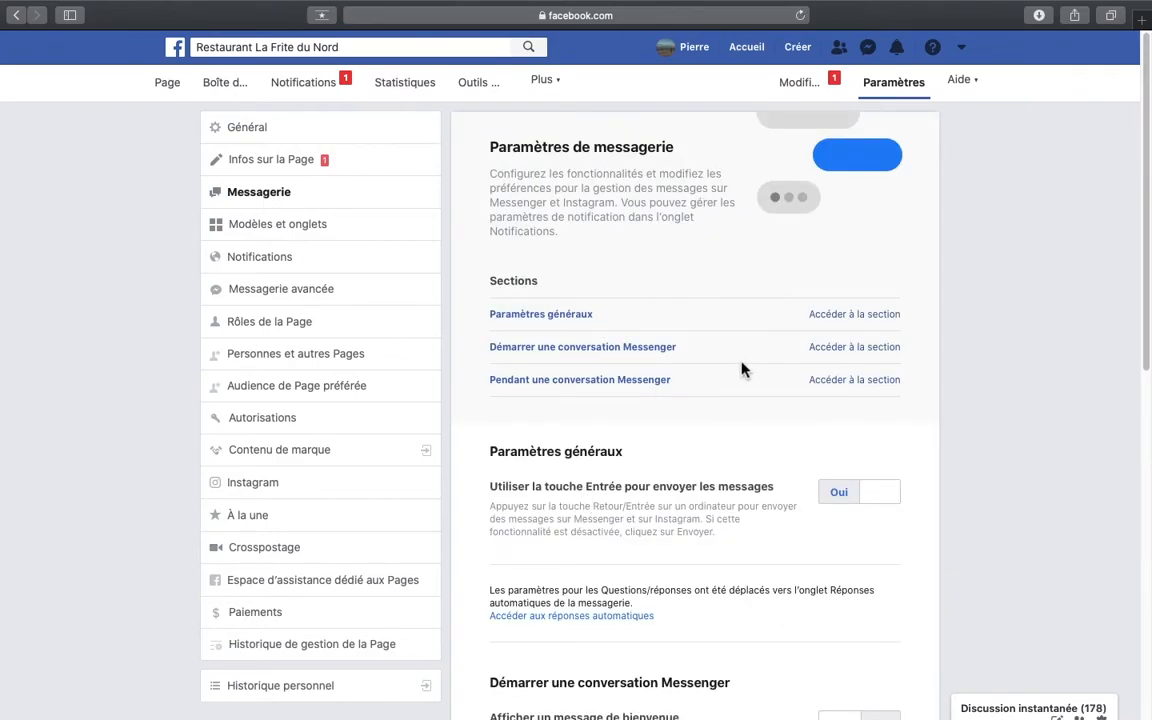
- Go from the messaging settings to the automatic replies and open the Message d'absence for editing
scroll(741, 370, "down", 3)
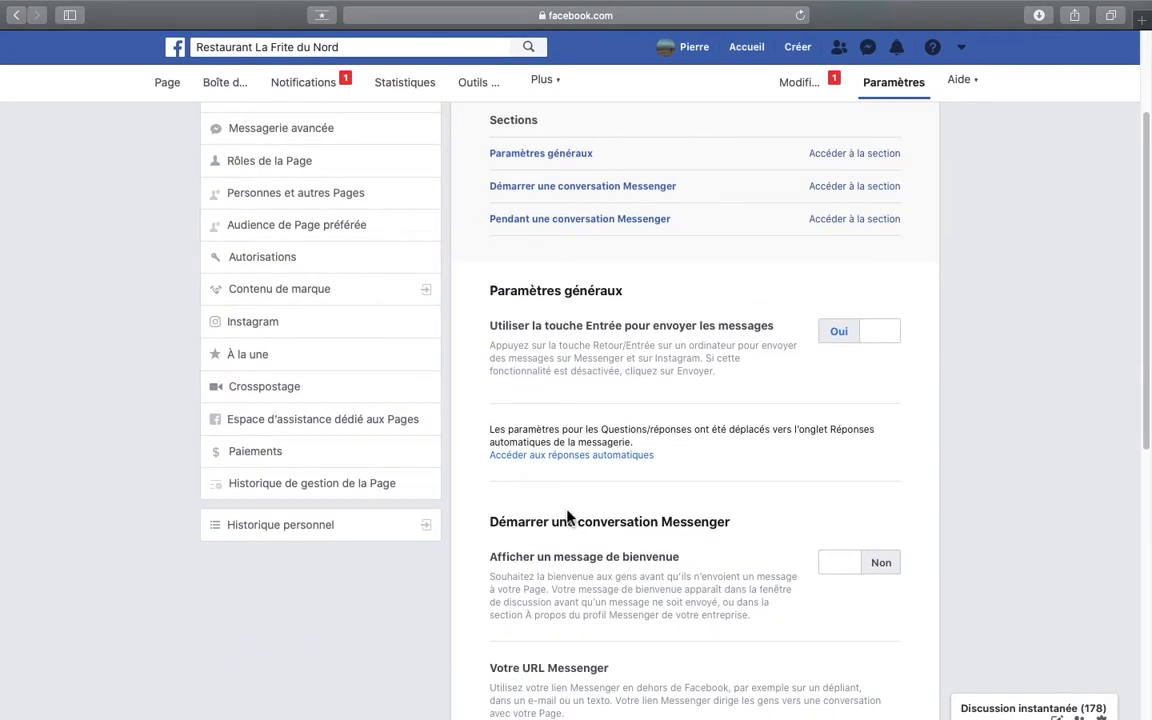
left_click(612, 456)
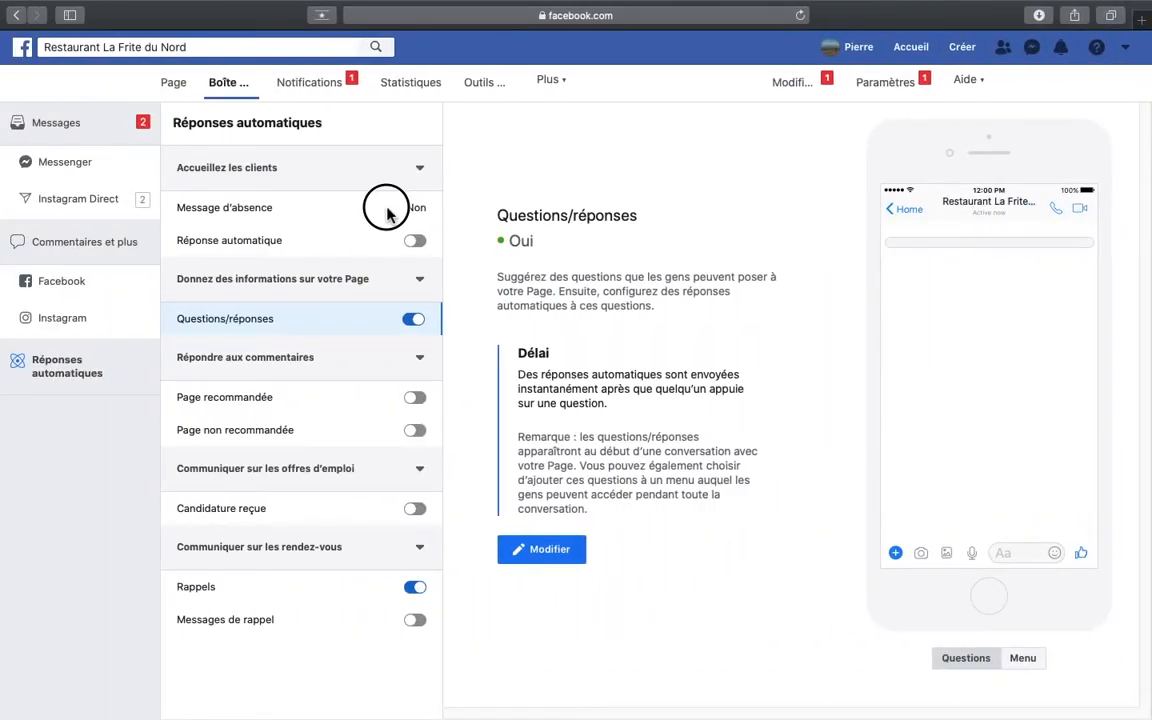
left_click(389, 213)
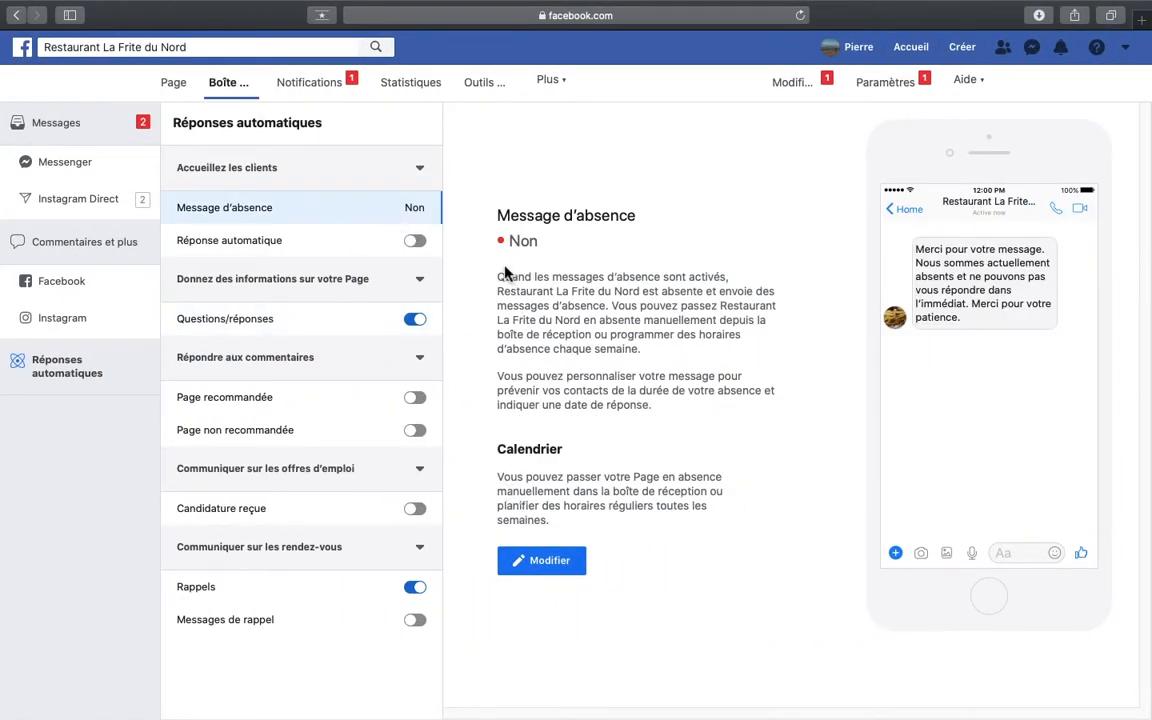
left_click(549, 561)
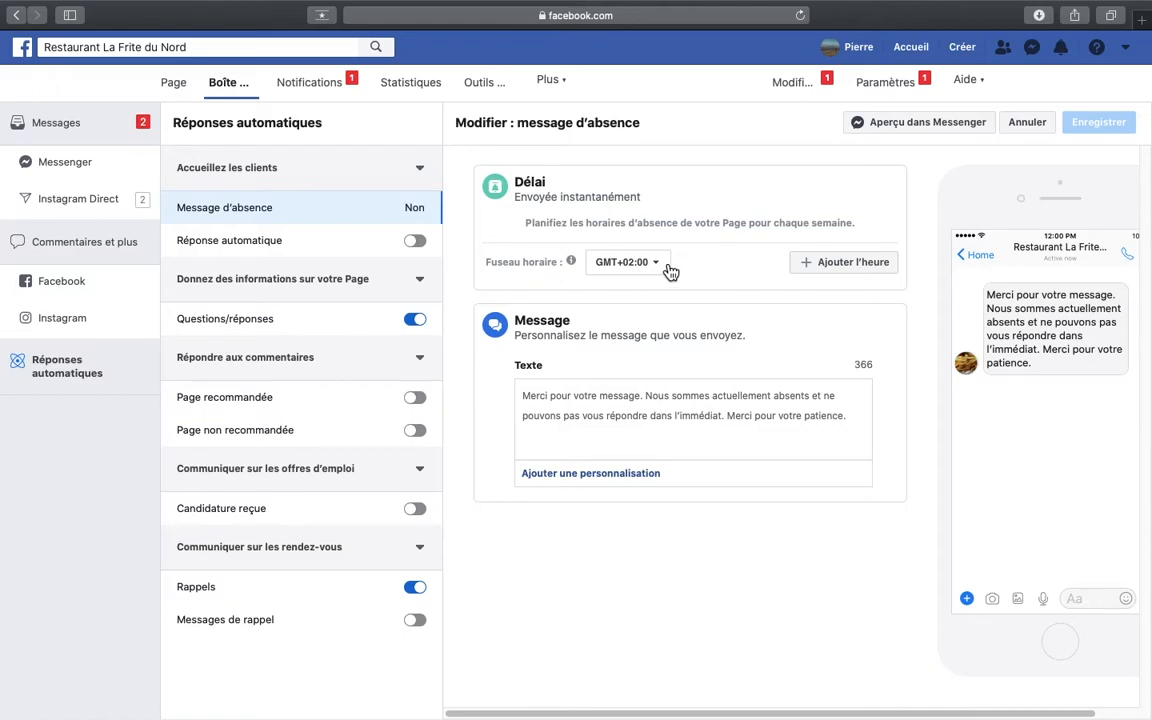
- Add an absence time slot to the Message d'absence schedule and apply it to Monday through Saturday
left_click(664, 270)
left_click(666, 270)
left_click(858, 263)
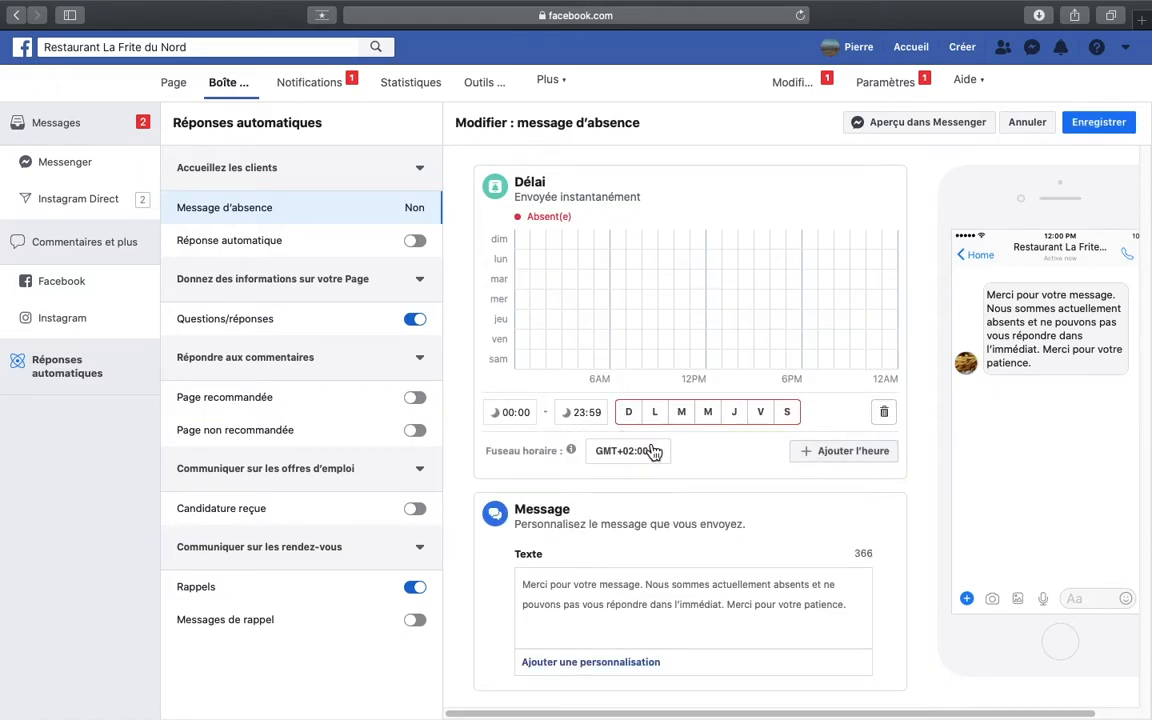
left_click(655, 412)
left_click(681, 412)
left_click(708, 412)
left_click(734, 412)
left_click(760, 412)
left_click(787, 412)
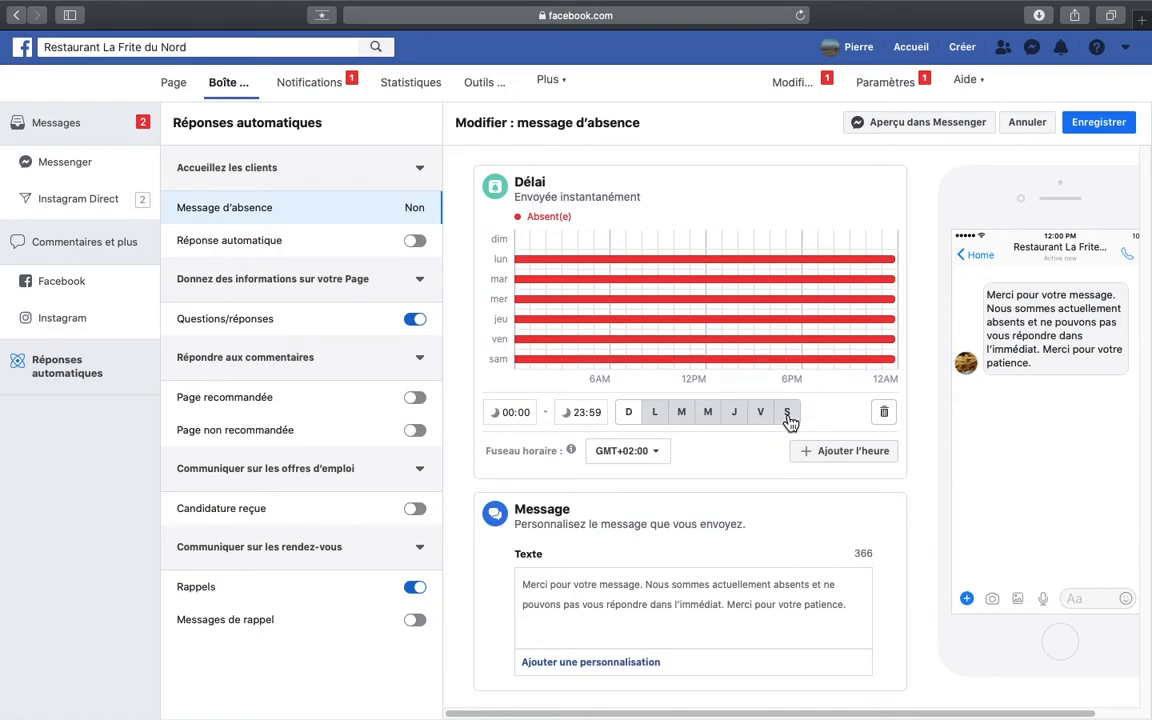
- Set the Monday–Saturday absence slot to 17:00–09:00 and add a second slot, 00:00–23:59, for Sunday
left_click(506, 415)
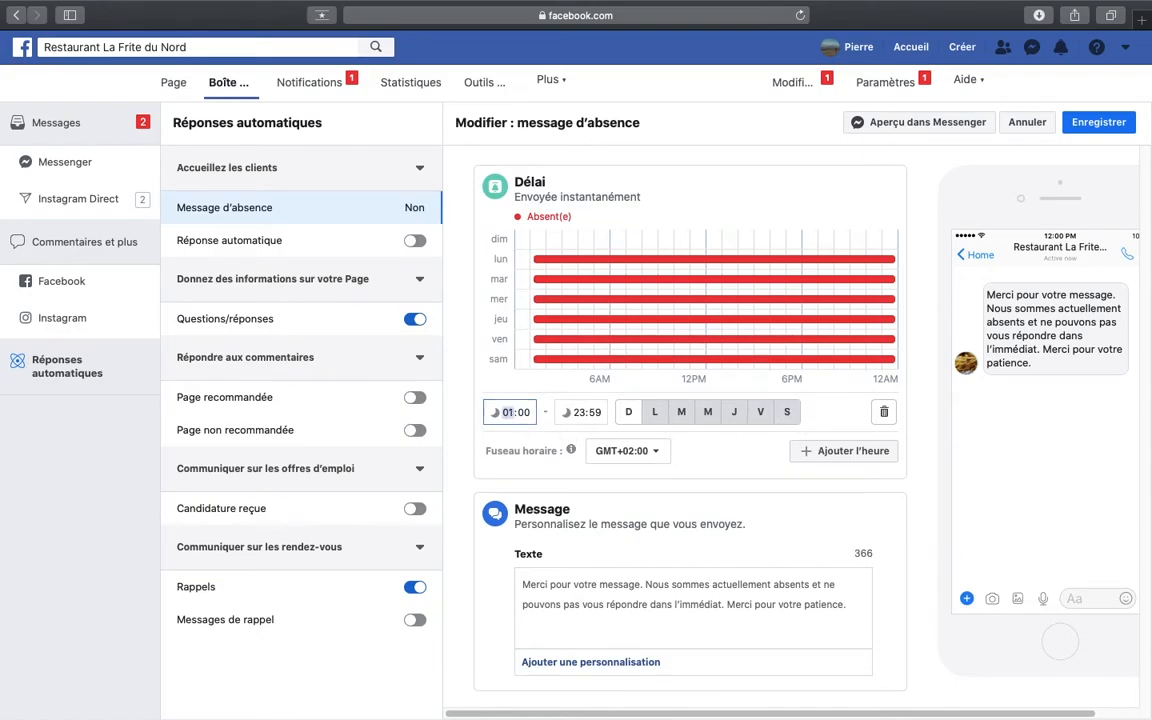
type("17")
left_click(585, 421)
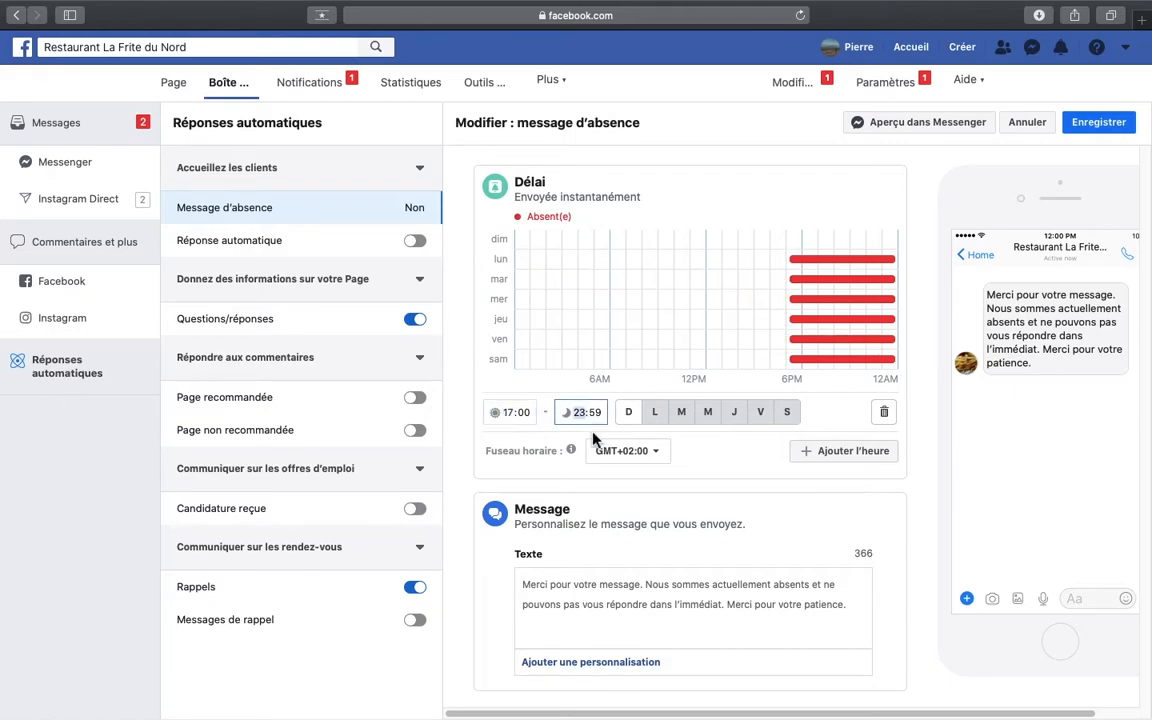
type("09:")
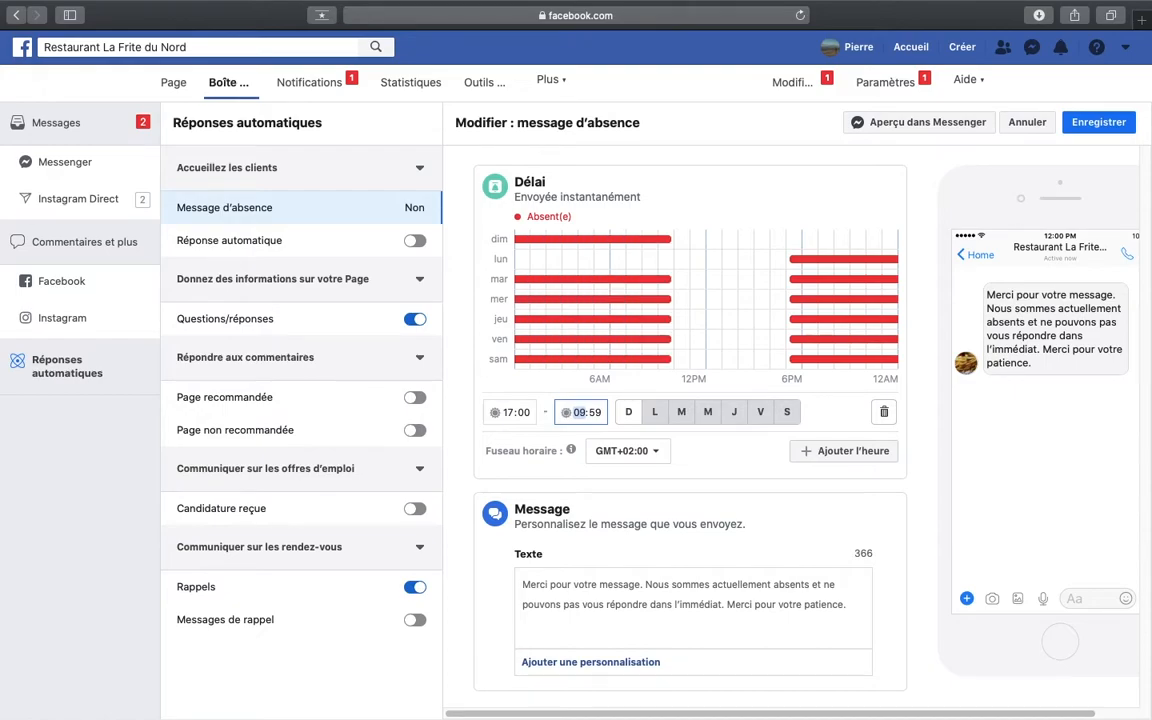
type("00")
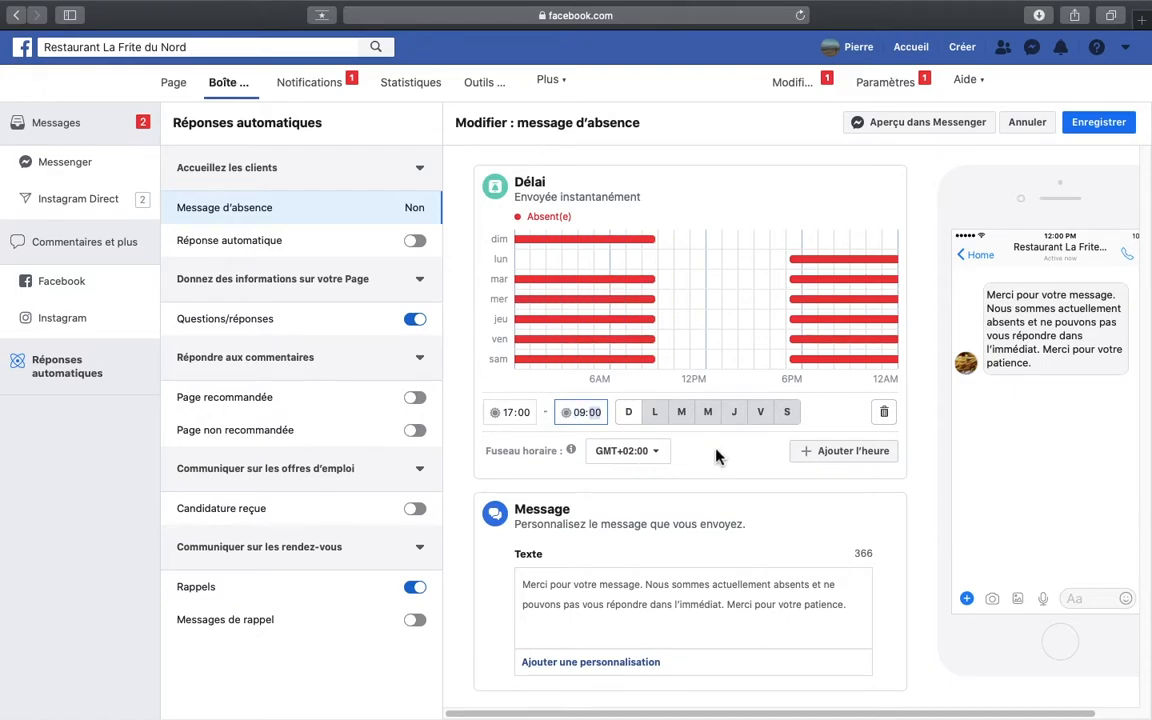
left_click(801, 459)
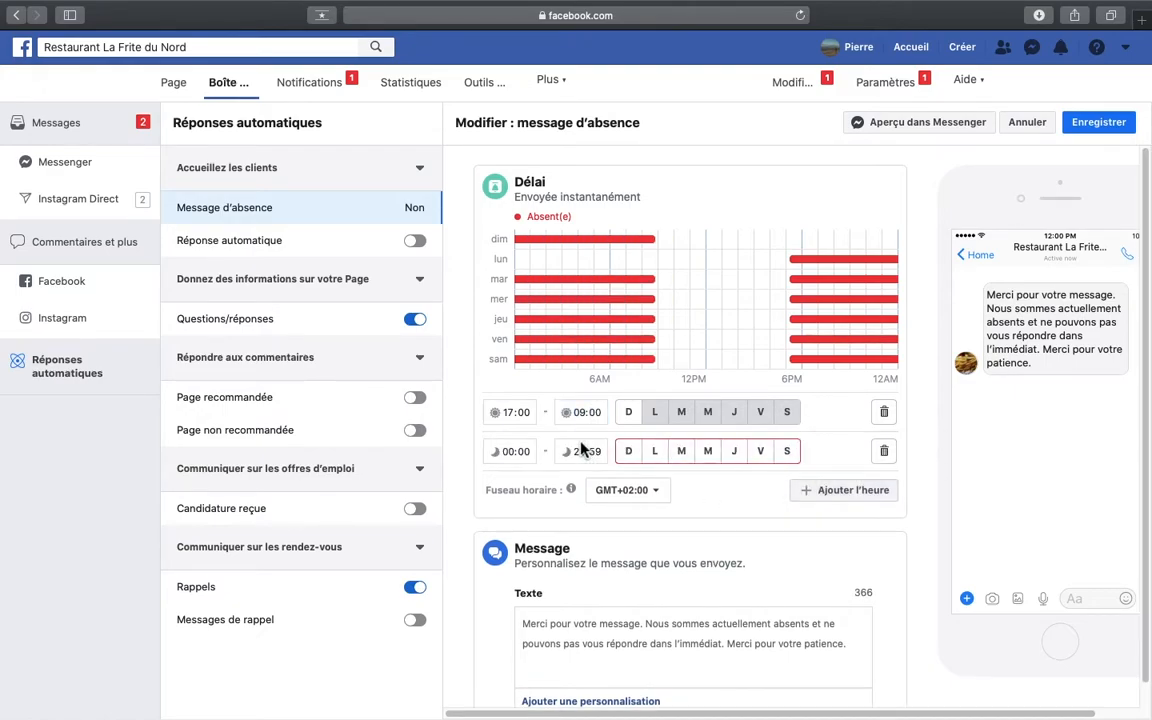
left_click(630, 455)
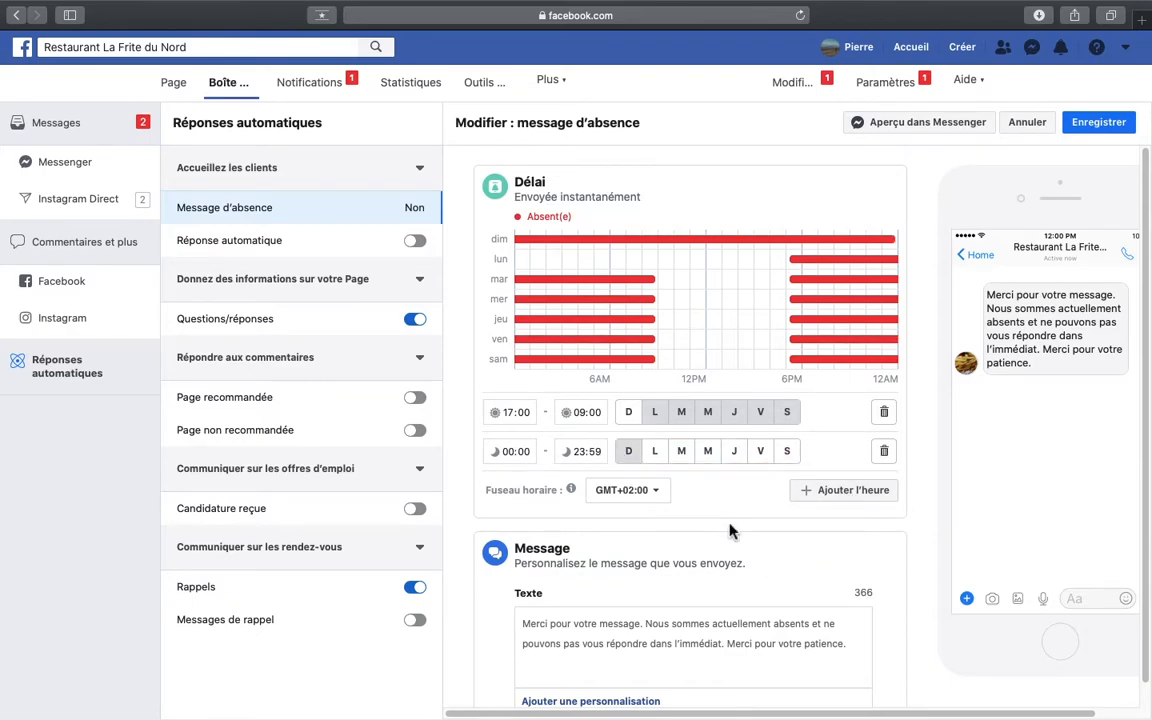
- Replace the default absence text with the "Message absence" paragraph copied from the Pages document
scroll(730, 531, "down", 2)
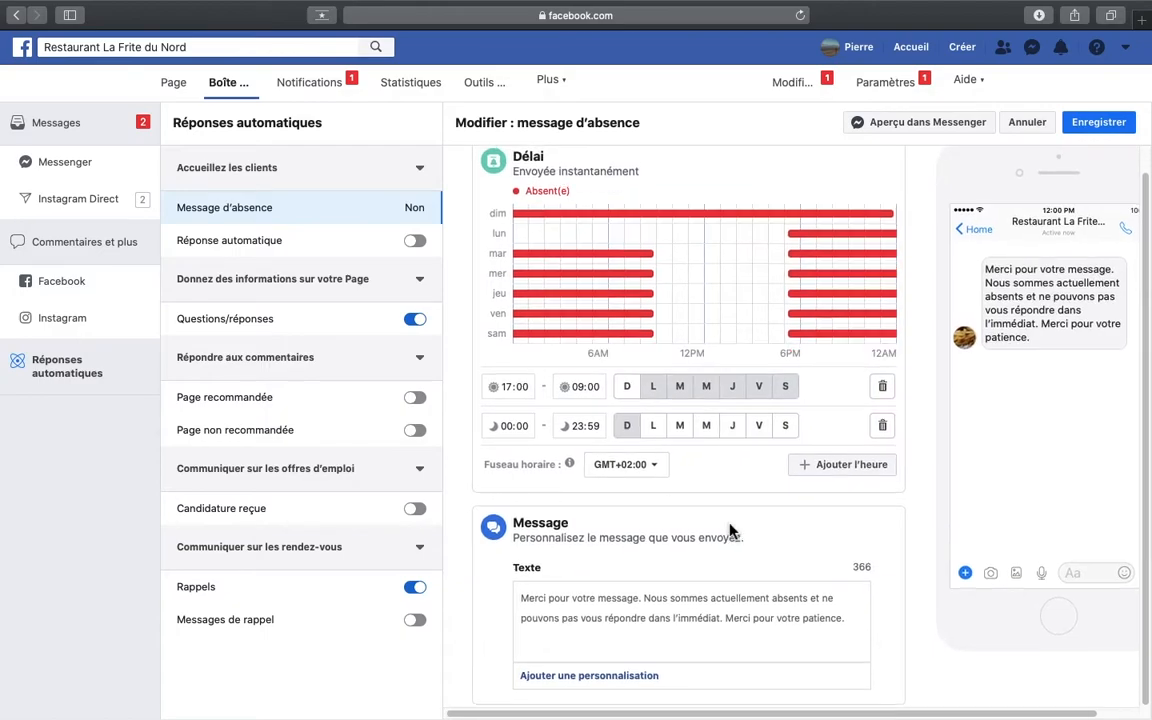
left_click(734, 618)
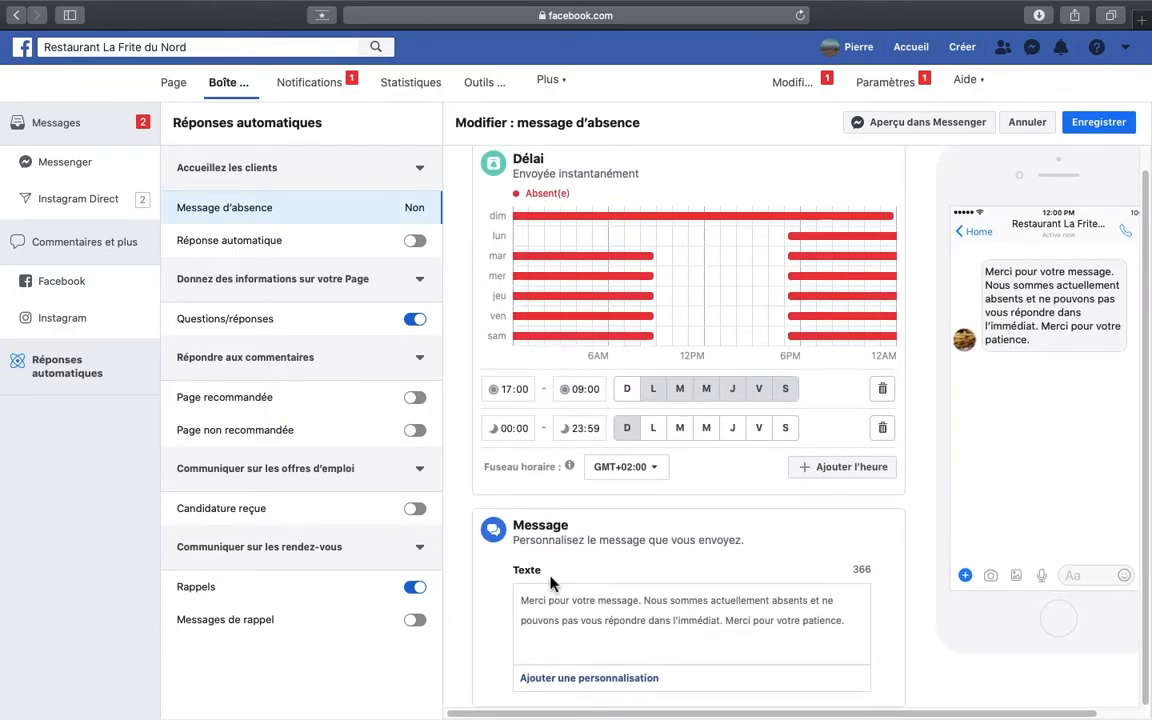
key("ctrl+Left")
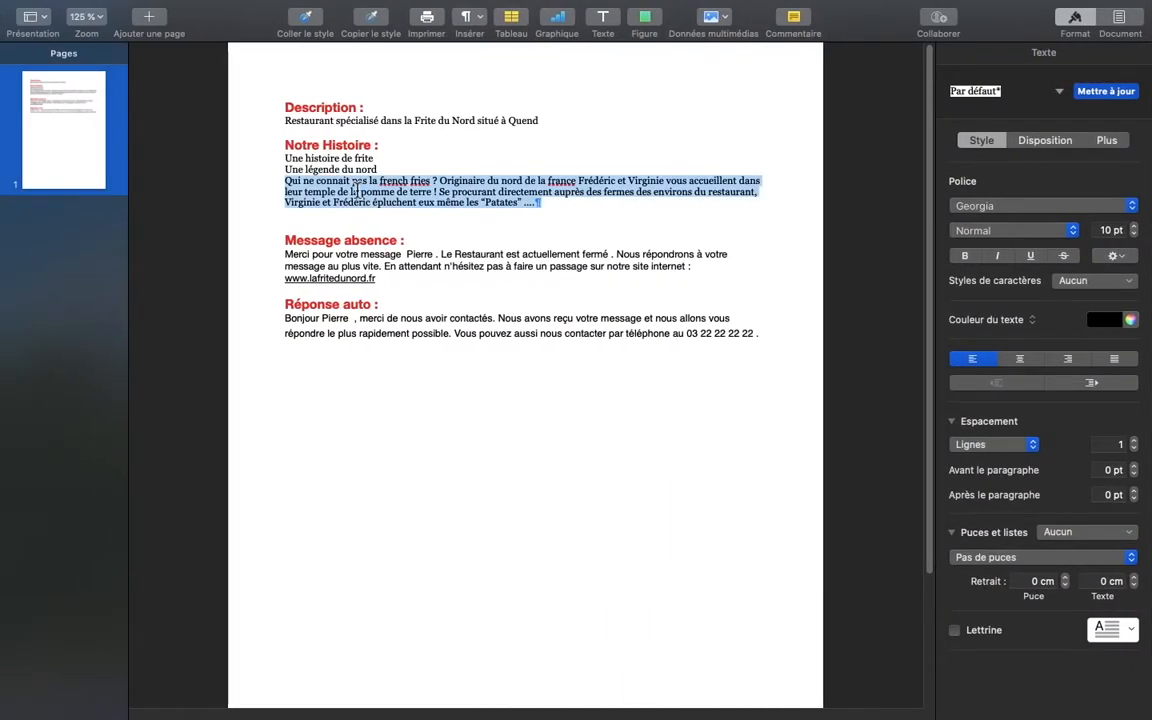
left_click(407, 262)
left_click_drag(385, 279, 285, 258)
key("super+c")
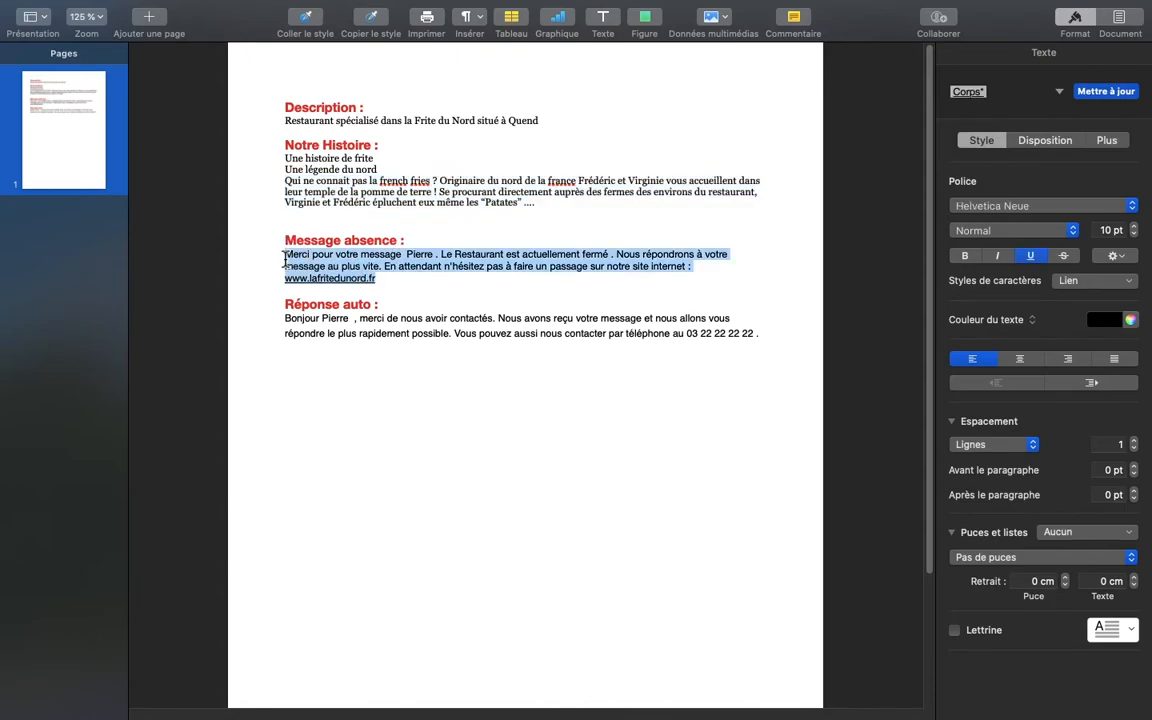
key("ctrl+Right")
left_click_drag(850, 622, 516, 599)
key("super+v")
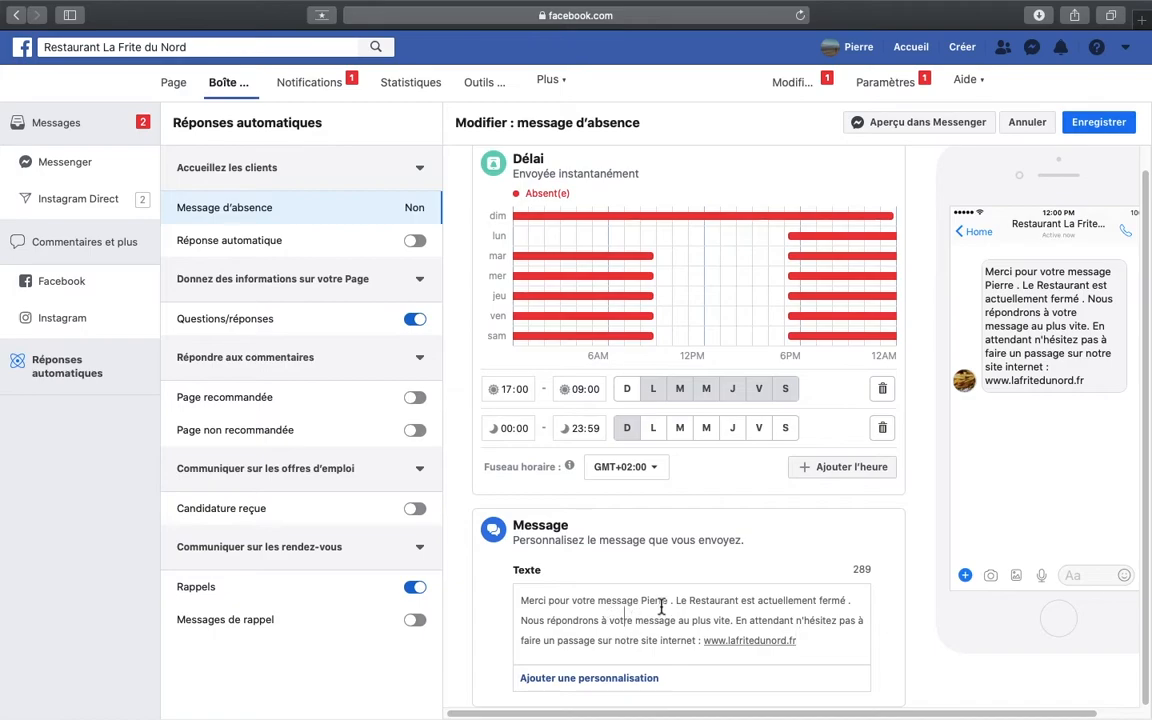
- Replace the first name in the absence message with the "Nom complet du destinataire" personalisation
key("BackSpace")
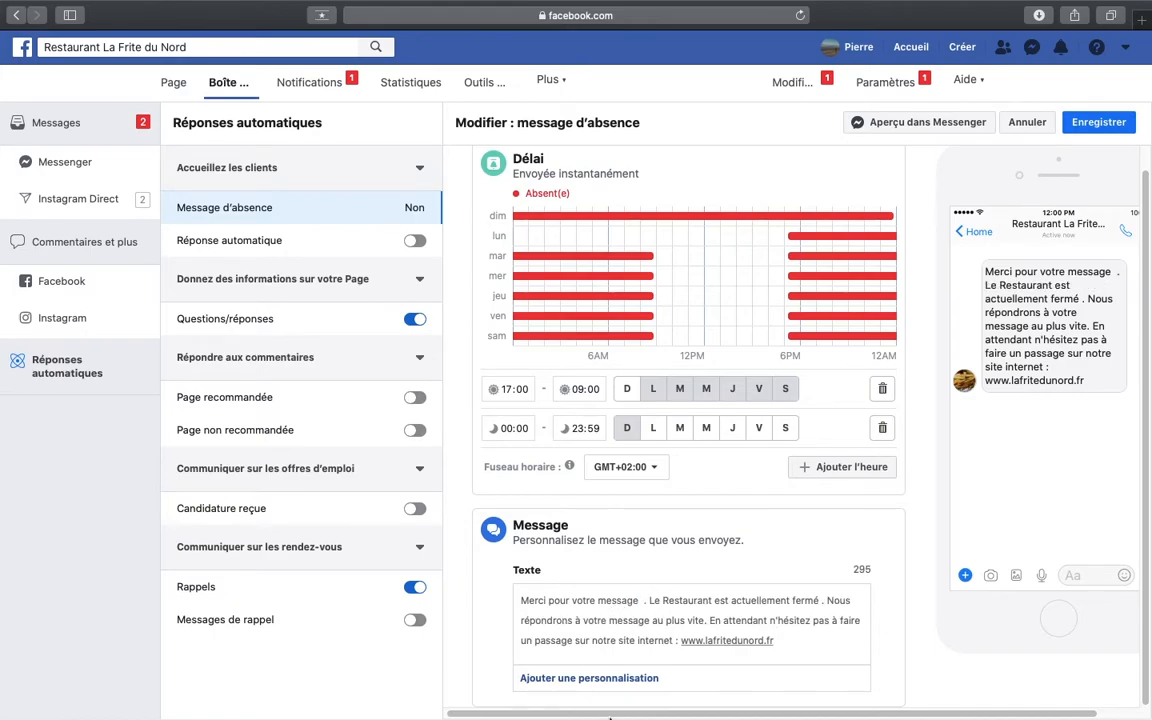
left_click(607, 680)
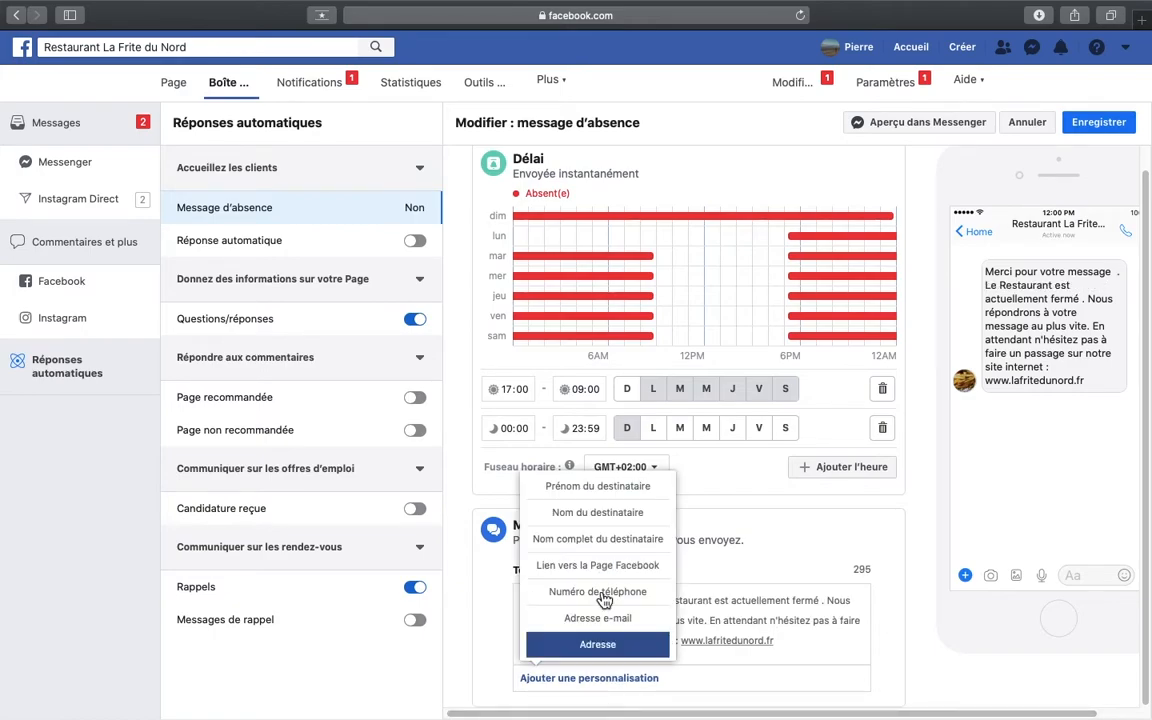
left_click(632, 543)
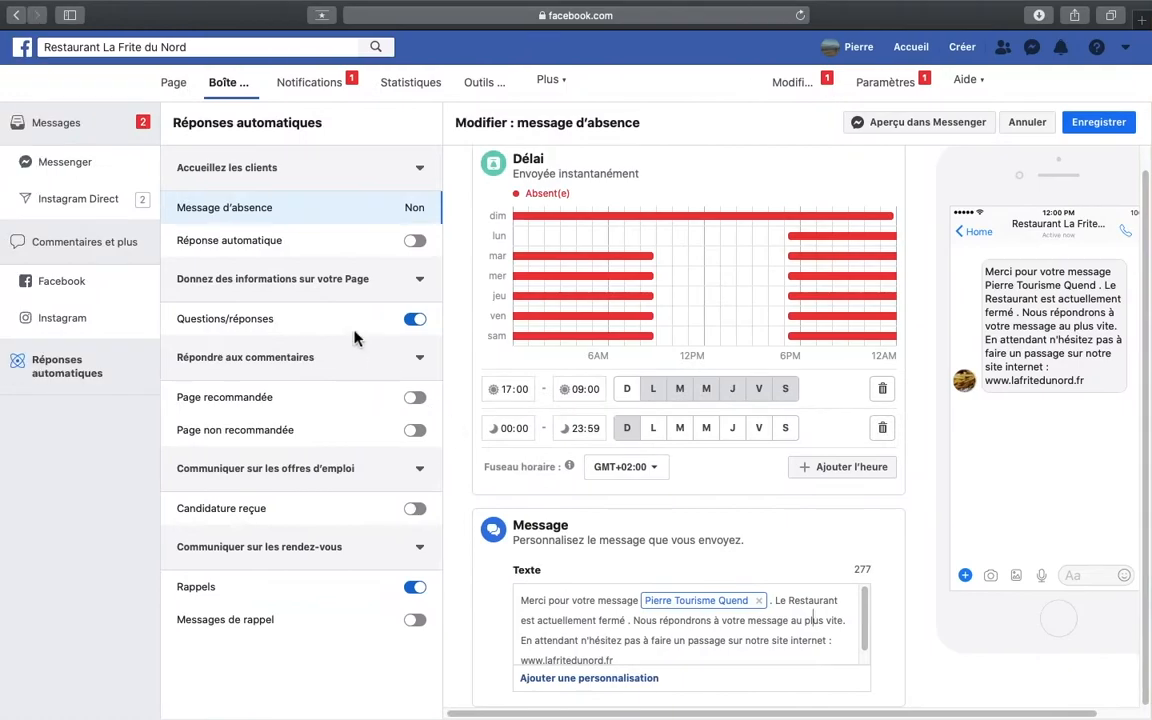
- View the Réponse automatique settings, and open Questions/réponses for editing
left_click(354, 333)
left_click(305, 243)
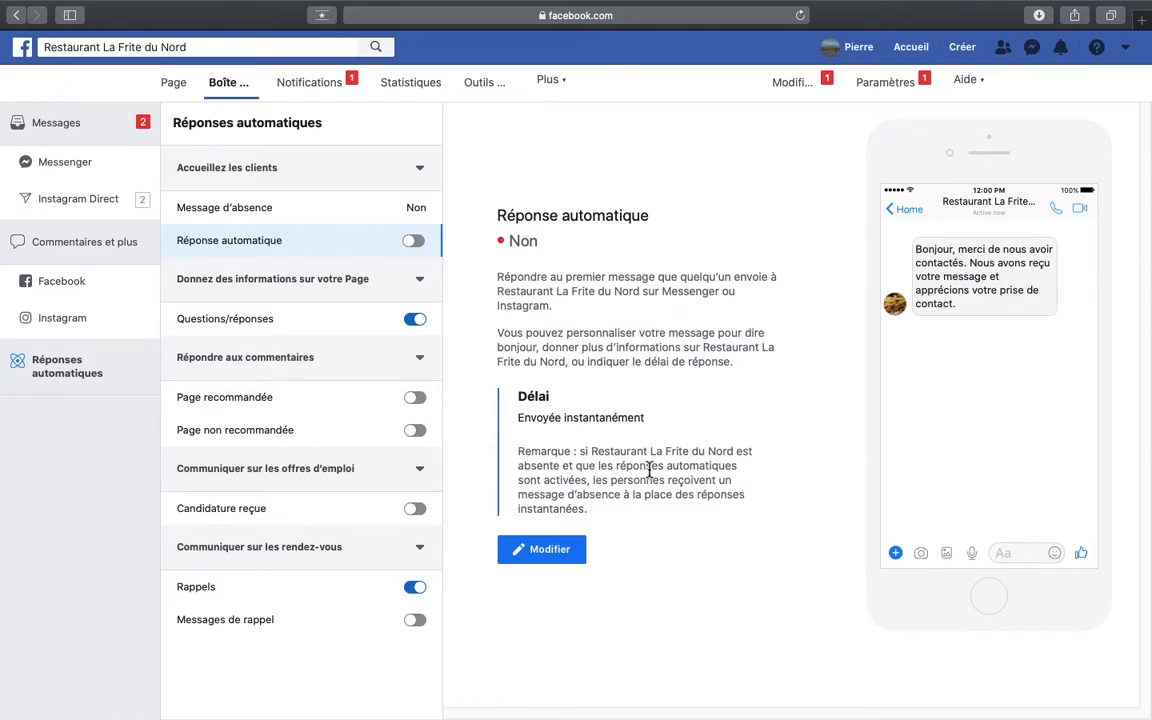
left_click(324, 319)
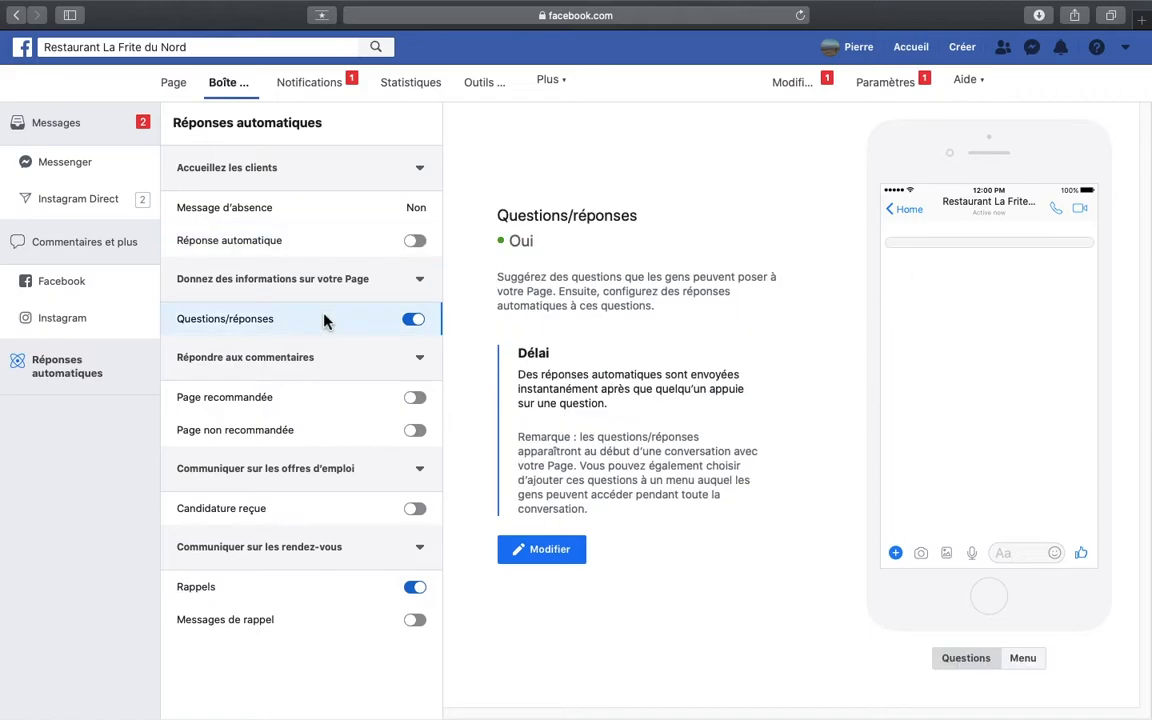
left_click(567, 550)
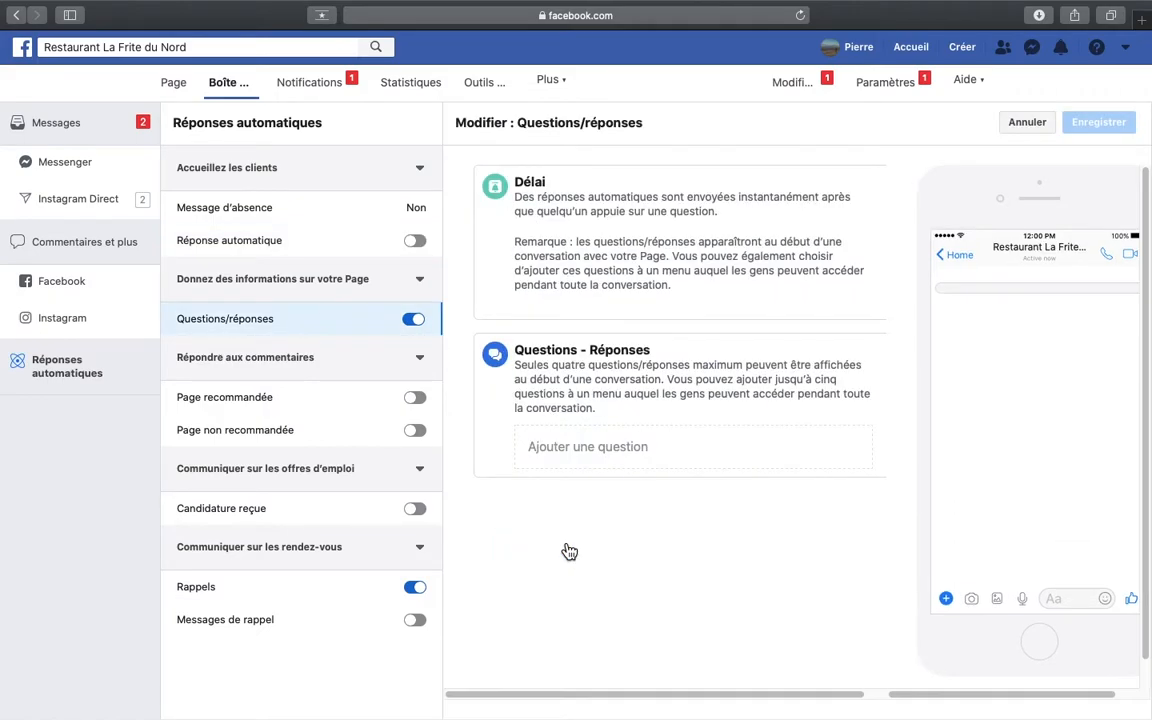
- Add a first question reading "Quel est votre site internet ?"
left_click(605, 449)
left_click(607, 474)
type("Qu")
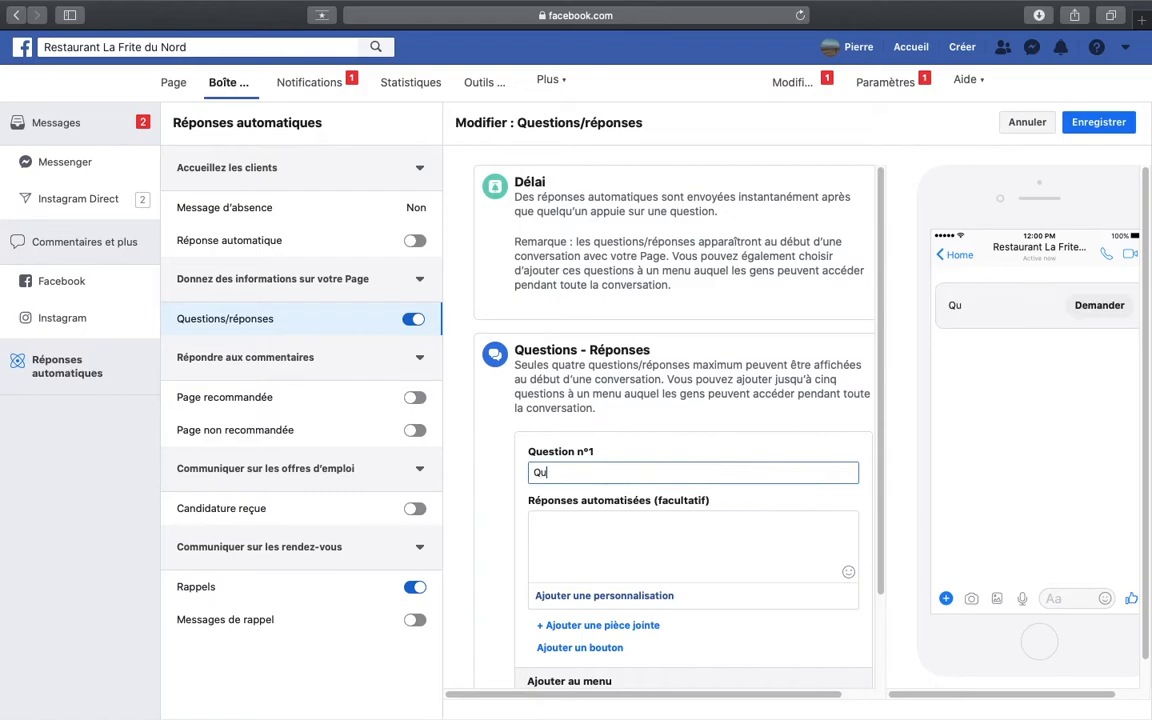
type("el est votre si")
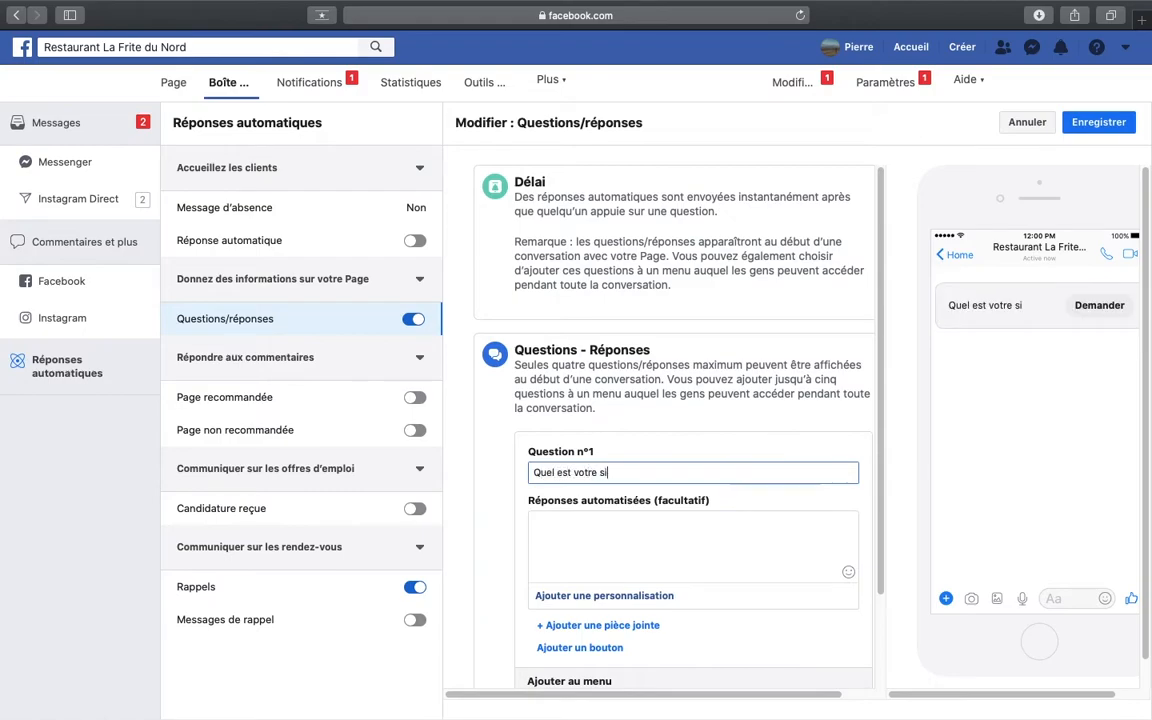
type("te internet")
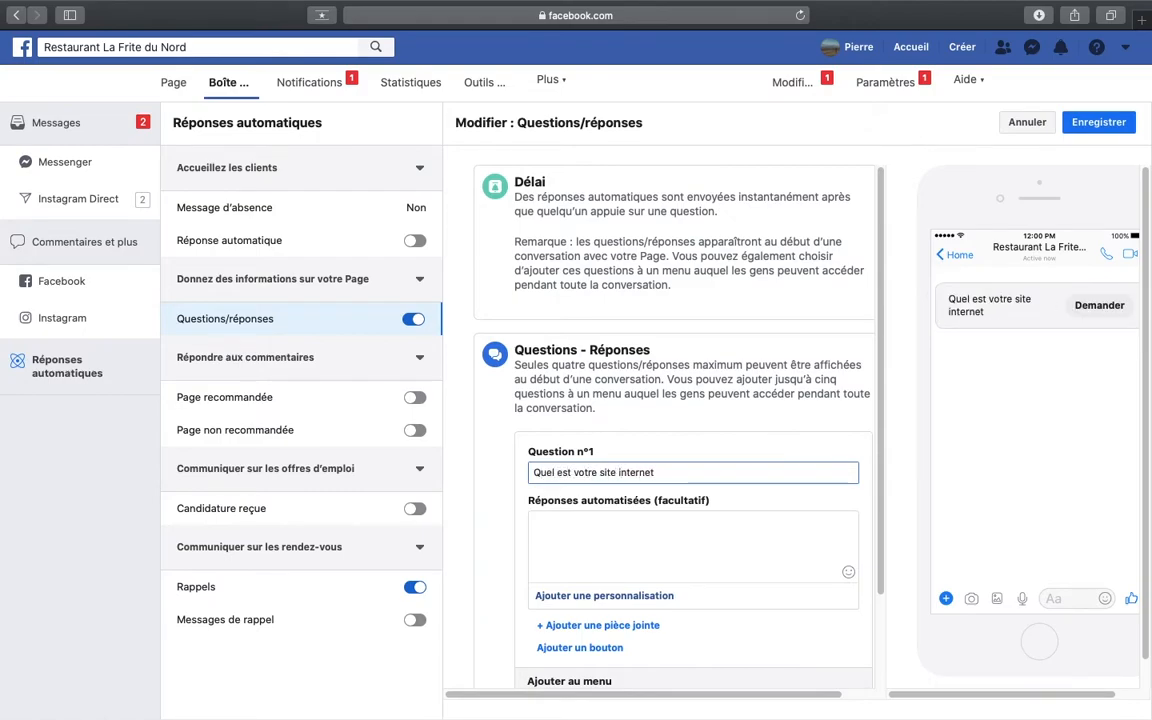
scroll(650, 535, "down", 2)
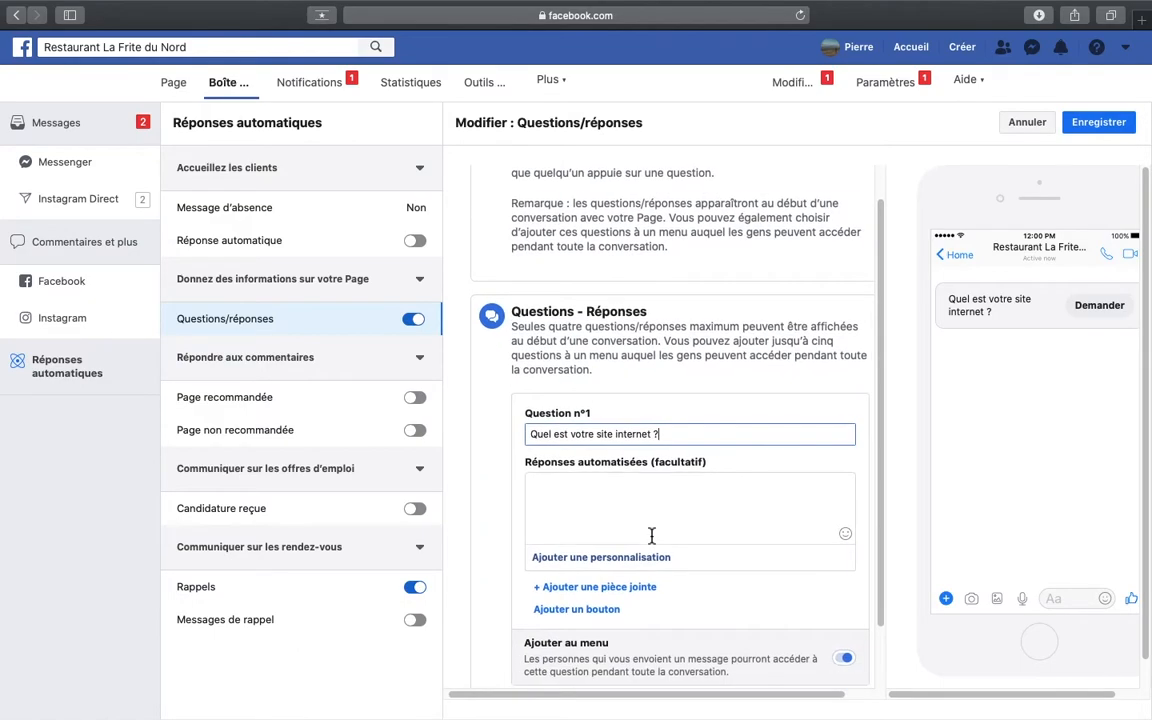
left_click(607, 612)
scroll(652, 606, "down", 3)
left_click(717, 510)
type("Site internet")
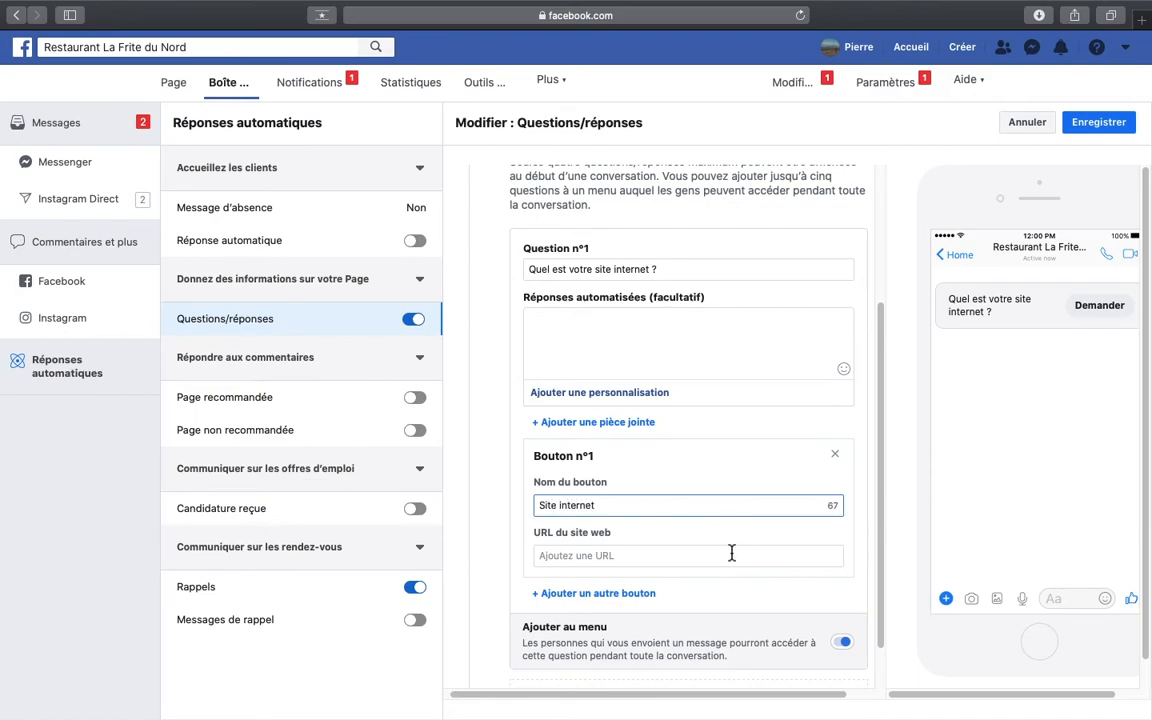
left_click(731, 553)
type("www.lafritedunor")
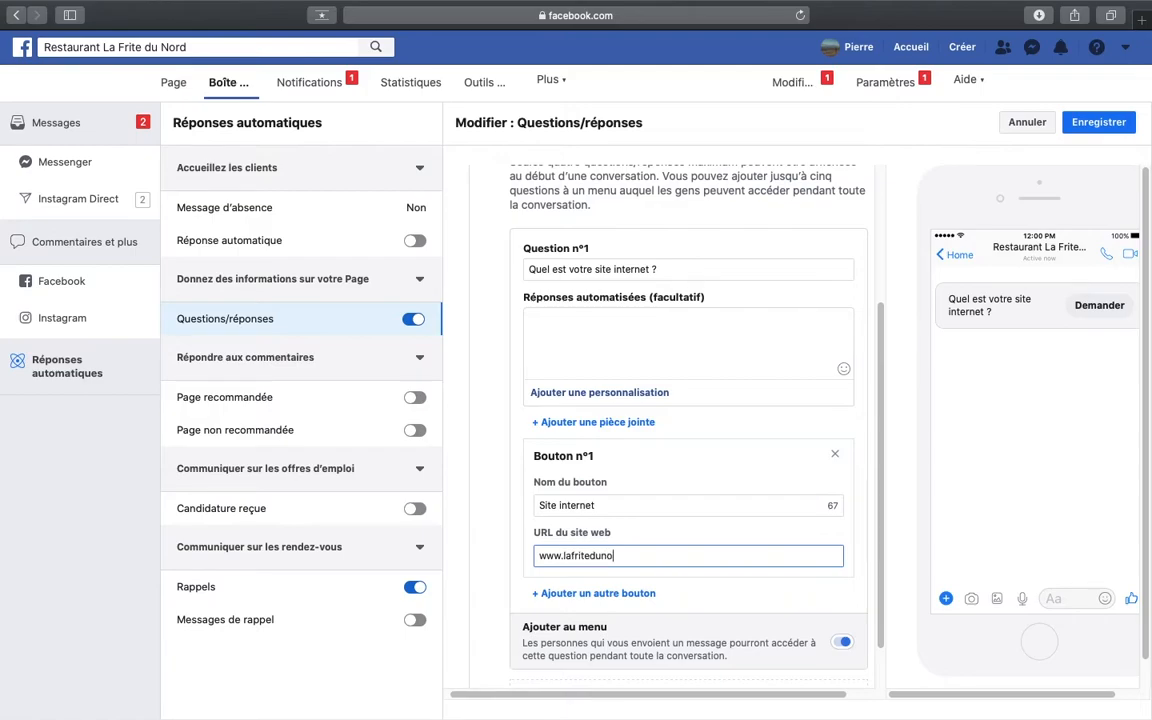
type("dquend.fr")
scroll(777, 612, "down", 1)
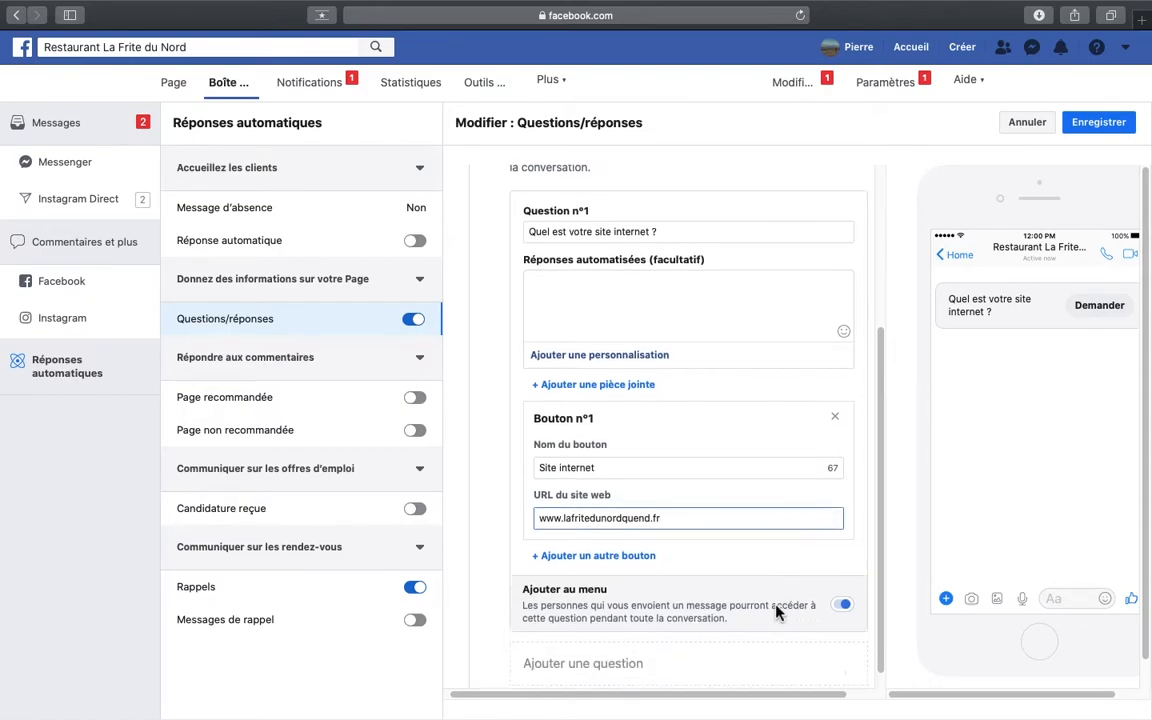
left_click(490, 494)
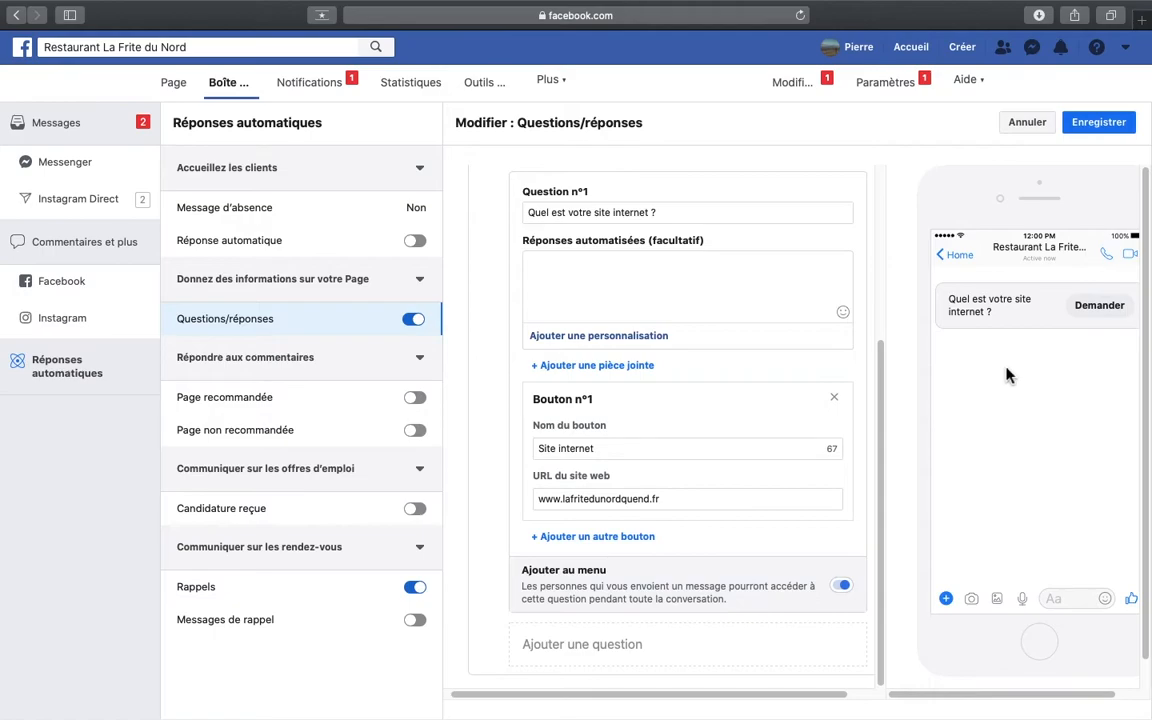
- Add a second question reading "Quel est votre numéro de téléphone ?"
left_click(650, 652)
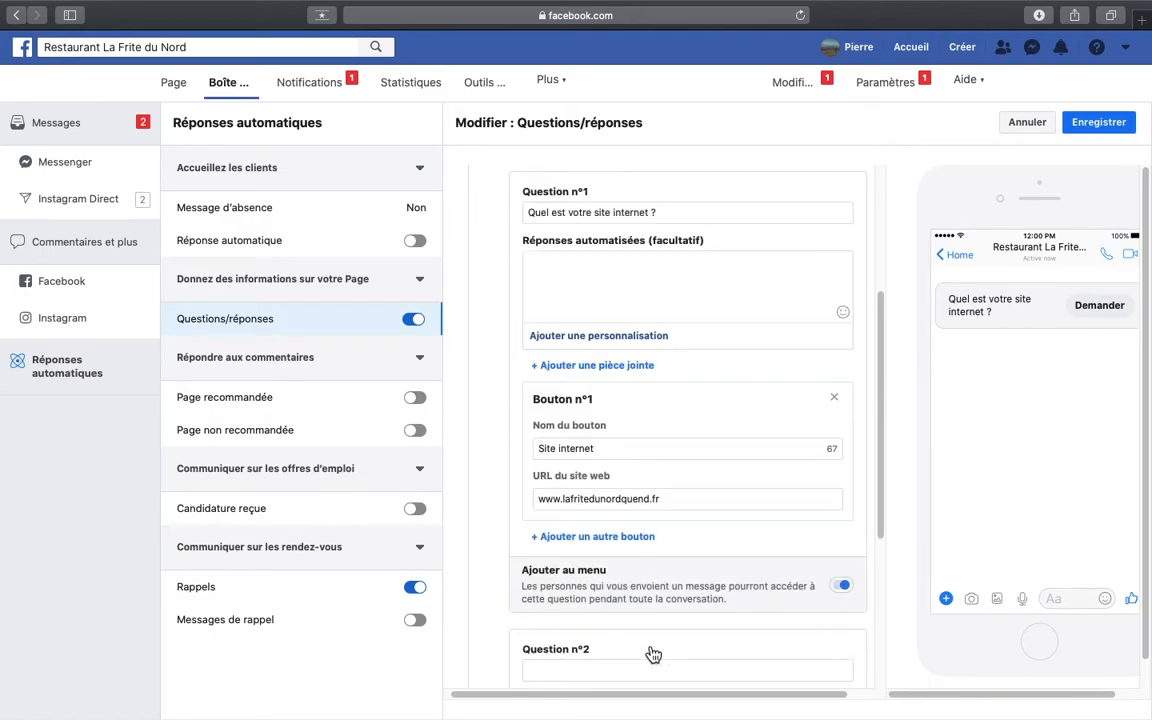
left_click(622, 670)
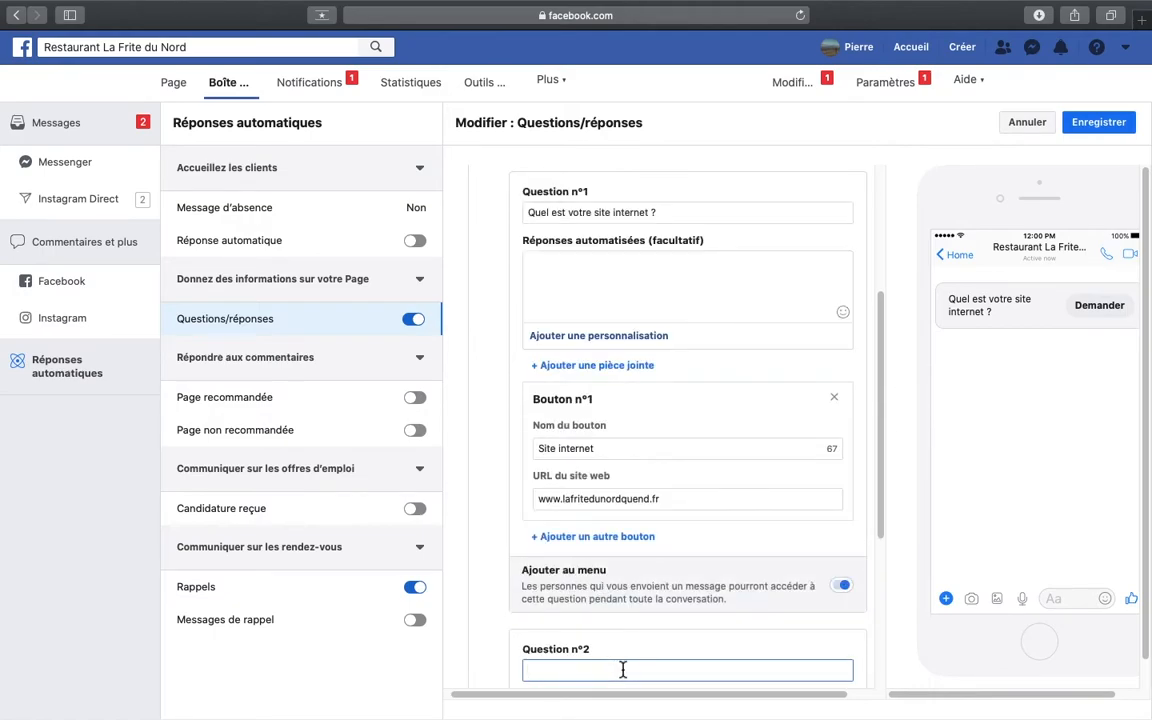
type("Quel est votre numéro de t")
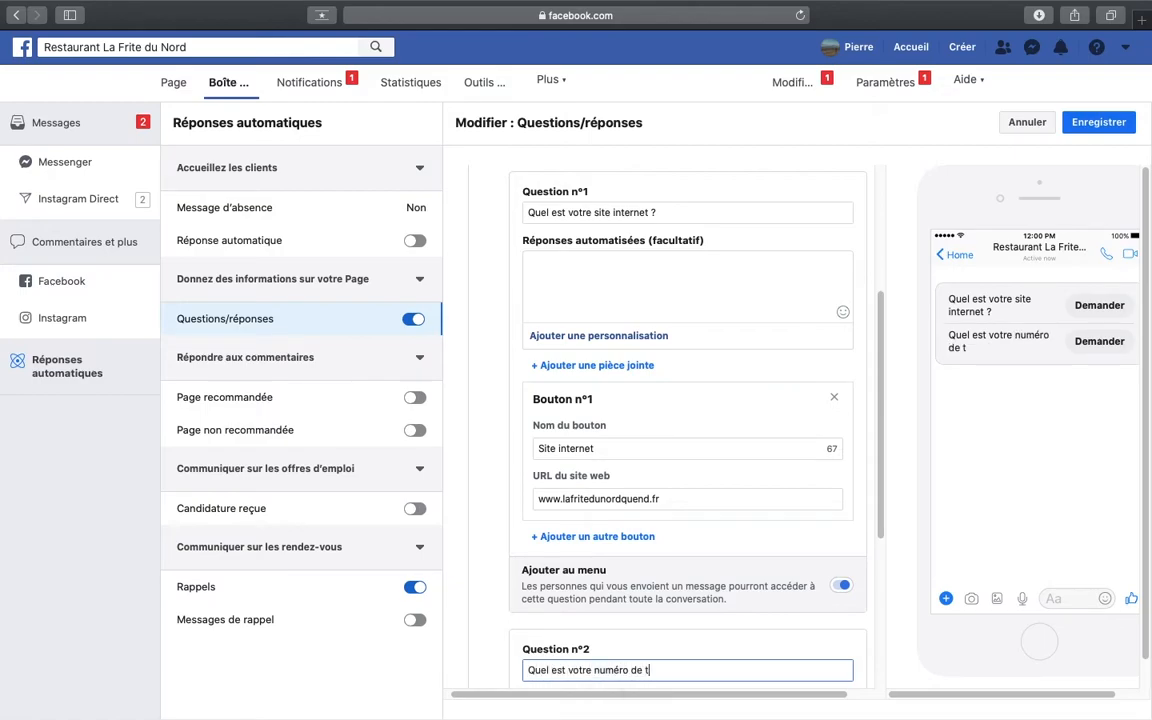
type("éléphone ?")
- Set question 2's automated reply to the Numéro de téléphone personalisation and save the Questions/réponses settings
scroll(688, 430, "down", 3)
left_click(586, 541)
left_click(612, 588)
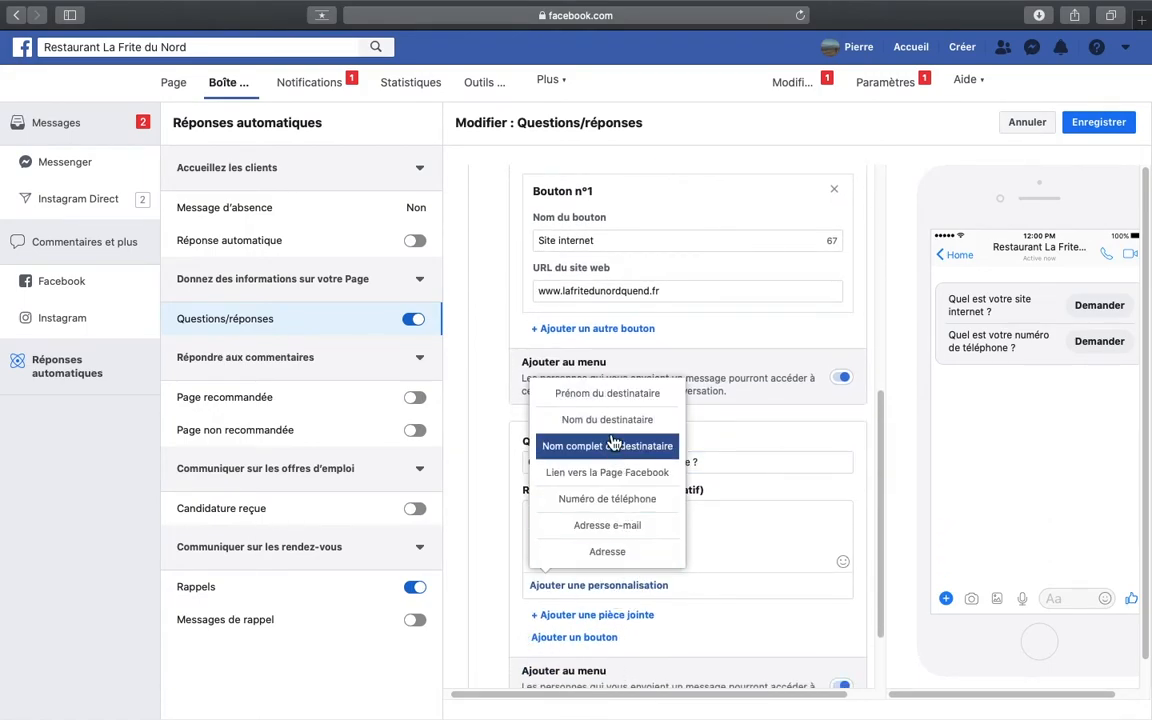
left_click(624, 502)
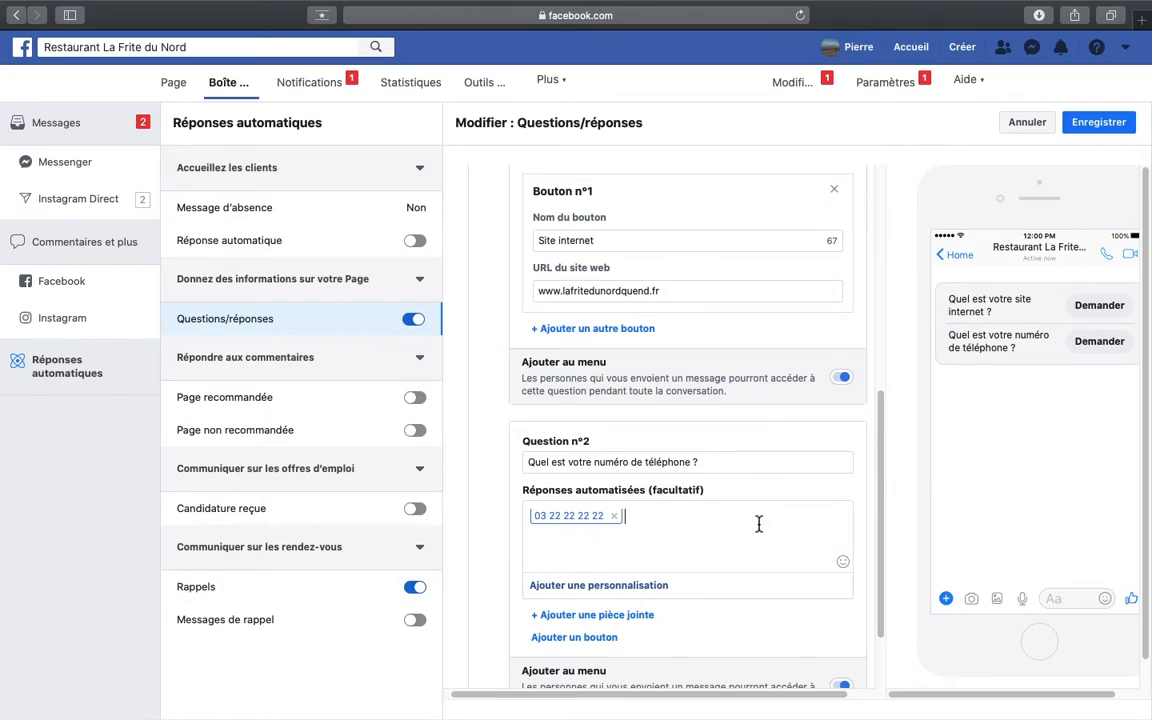
scroll(727, 581, "down", 2)
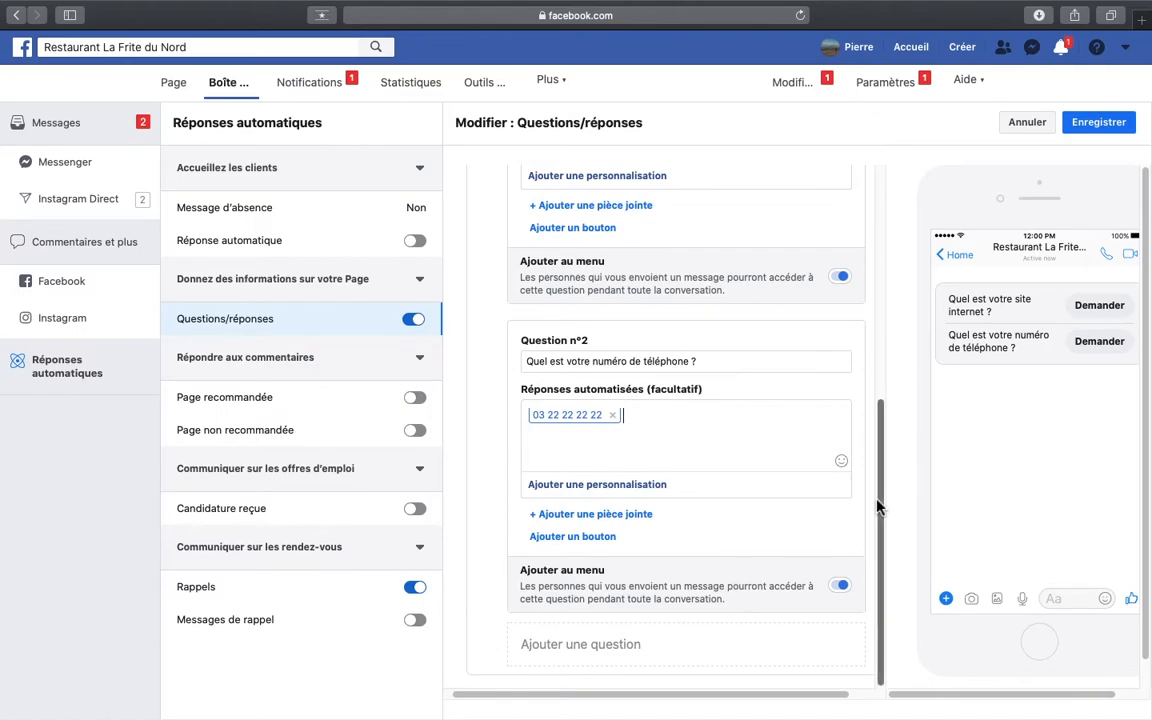
scroll(810, 393, "up", 1)
left_click(1128, 122)
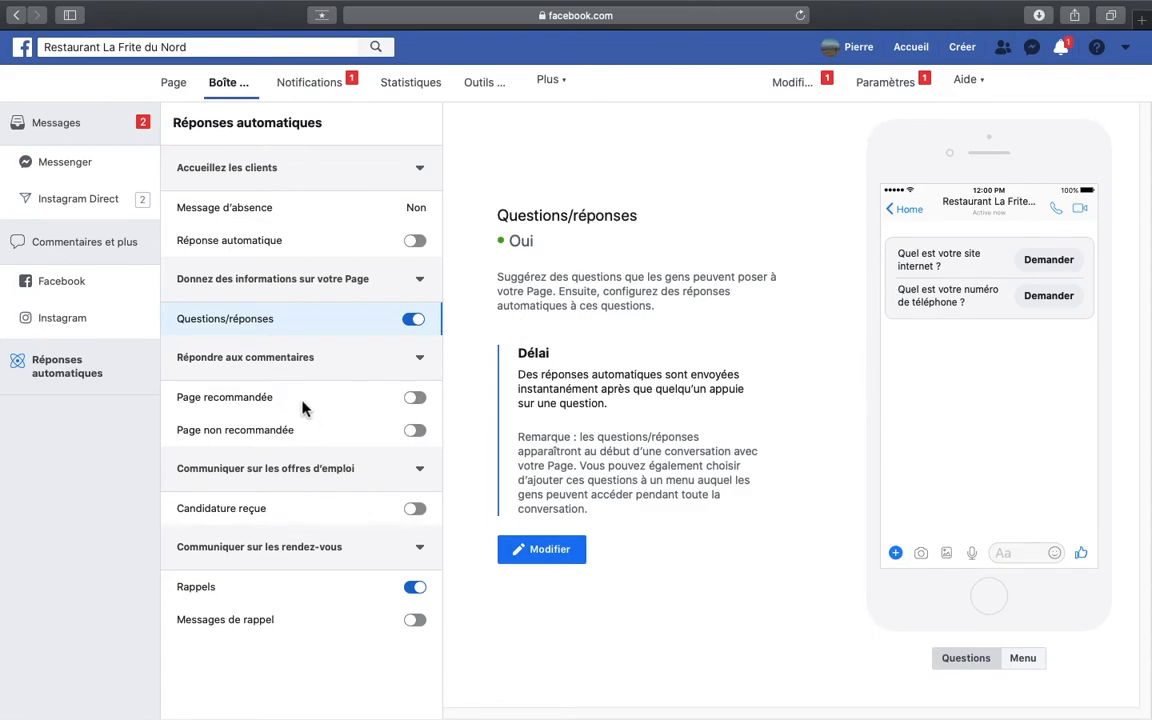
- Open the Page's Modèles et onglets settings and move the Offres tab directly above Communauté
left_click(176, 85)
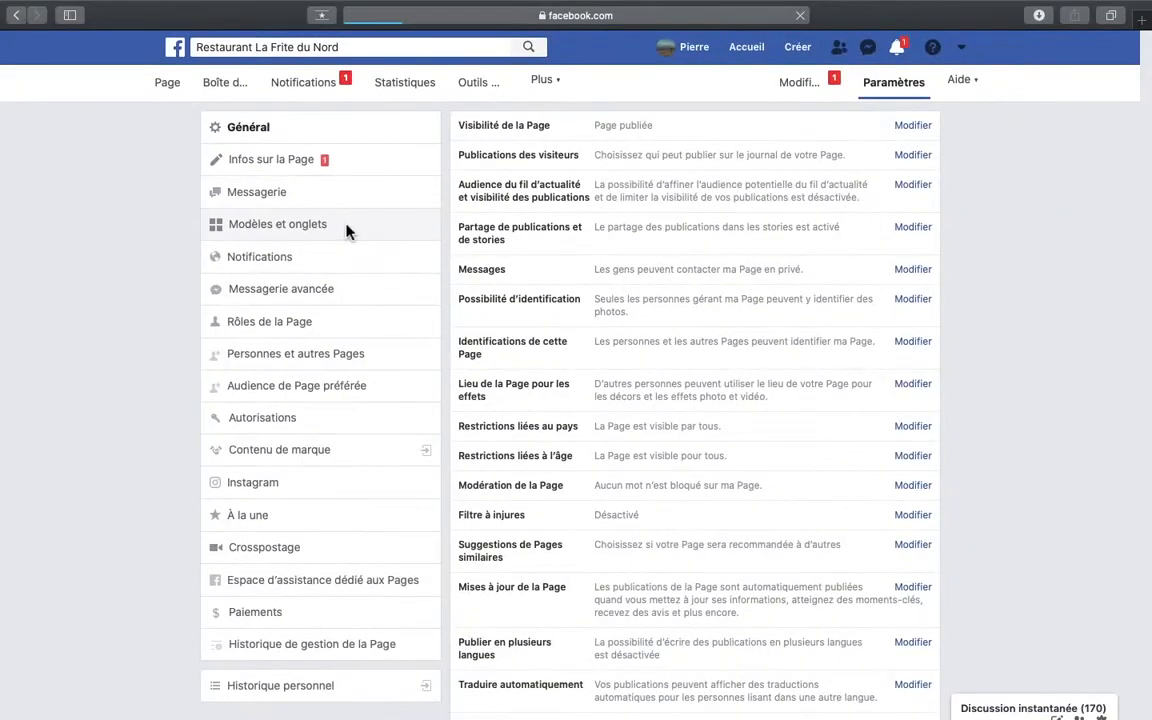
left_click(745, 385)
scroll(908, 500, "down", 5)
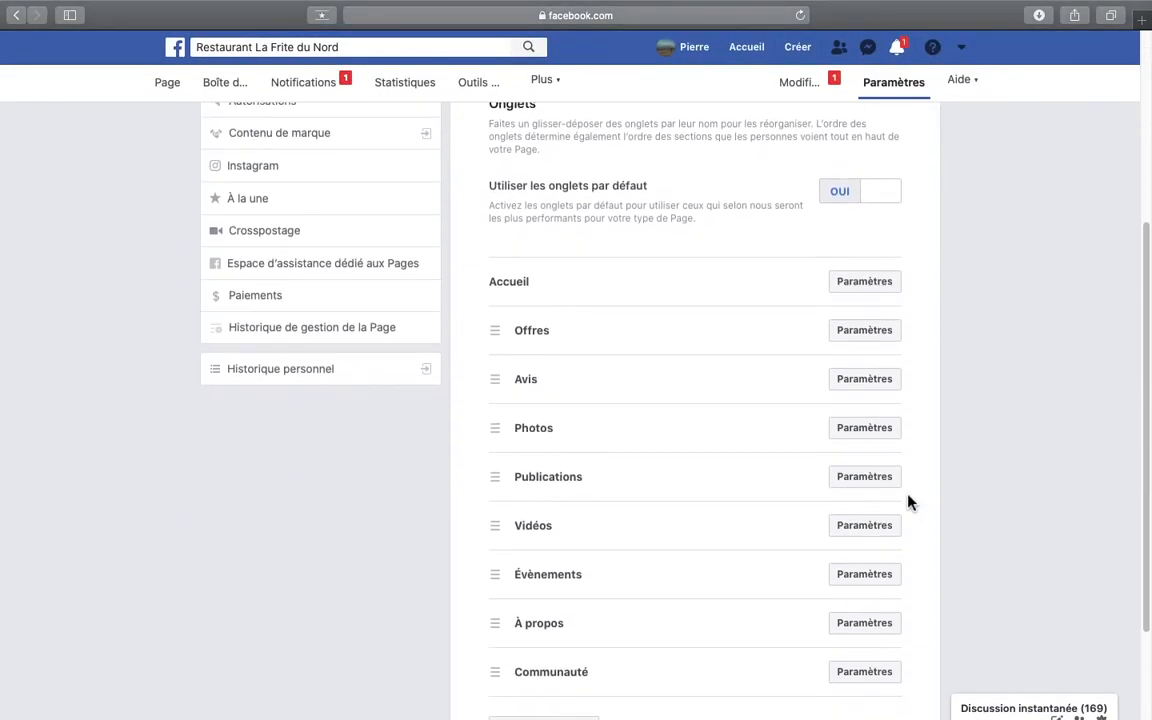
scroll(607, 604, "down", 3)
scroll(607, 605, "up", 3)
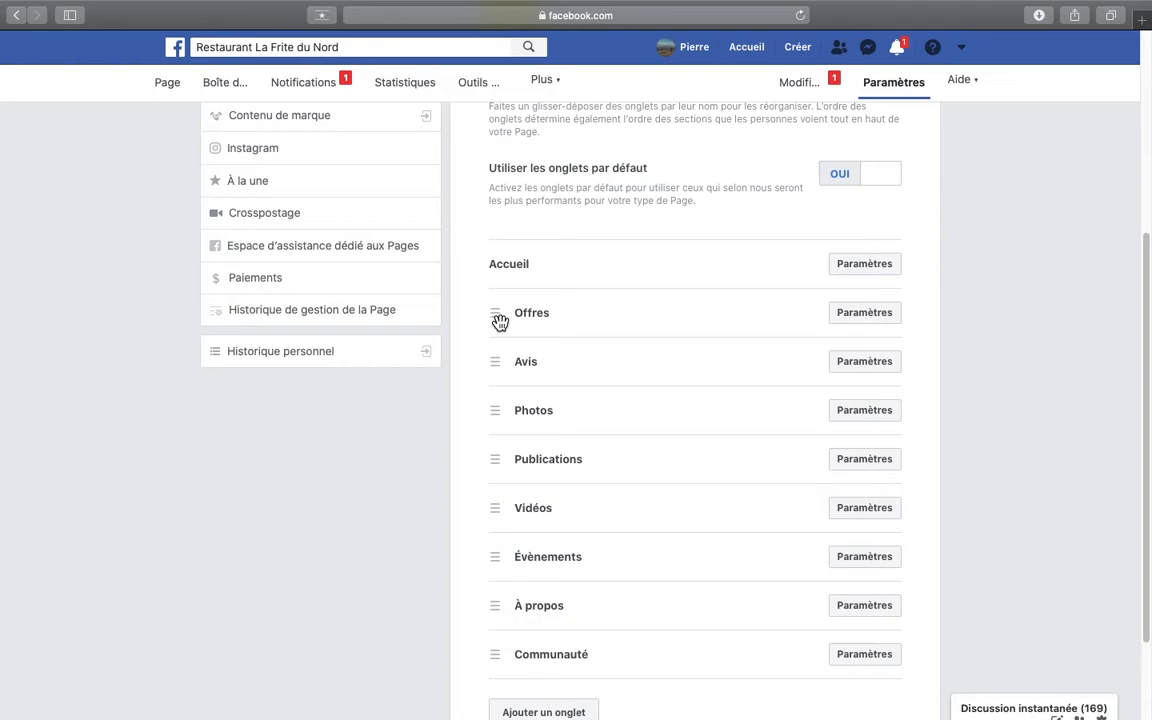
left_click_drag(499, 321, 496, 614)
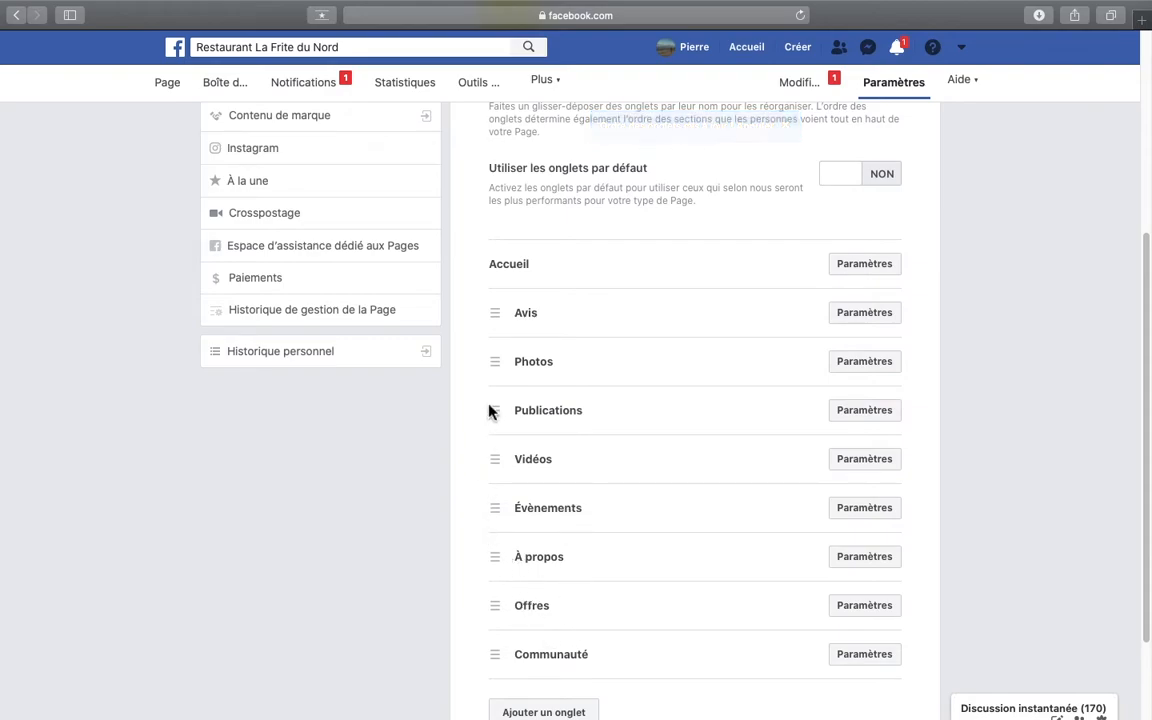
- Move the À propos tab directly below Accueil and the Publications tab directly above Photos
left_click_drag(495, 560, 496, 316)
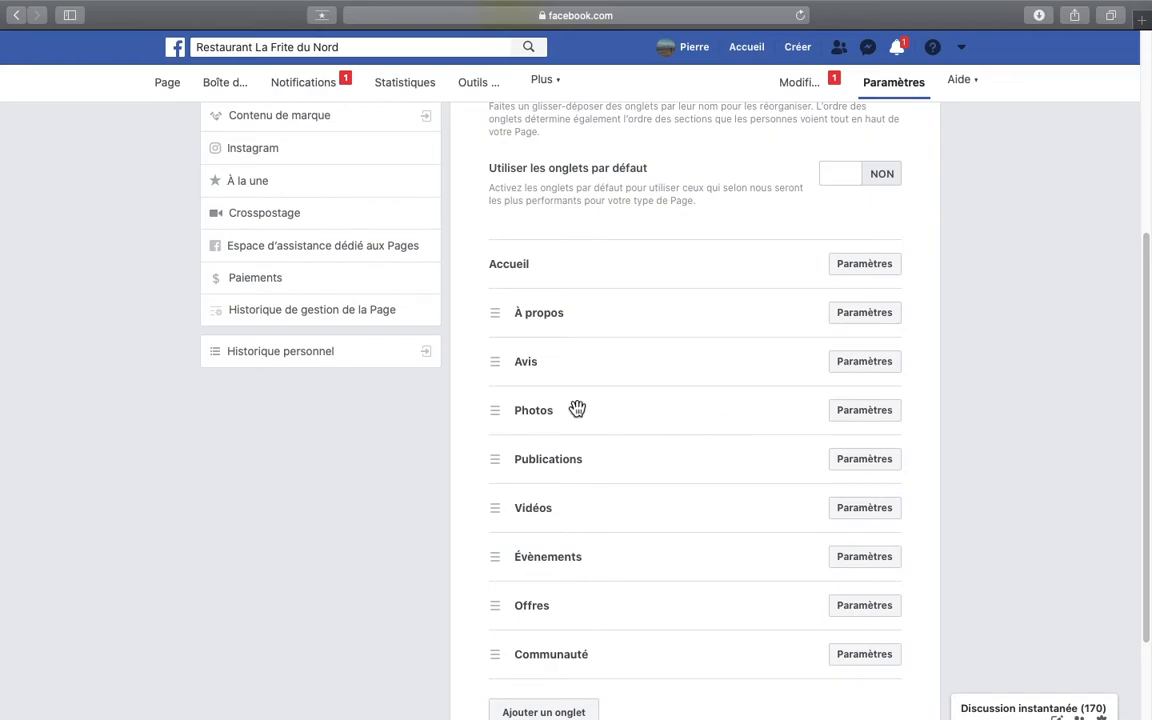
left_click_drag(504, 461, 494, 408)
scroll(655, 404, "down", 3)
scroll(655, 404, "up", 6)
- View the additional tabs available for the Page, and close the list without adding one
scroll(655, 404, "down", 6)
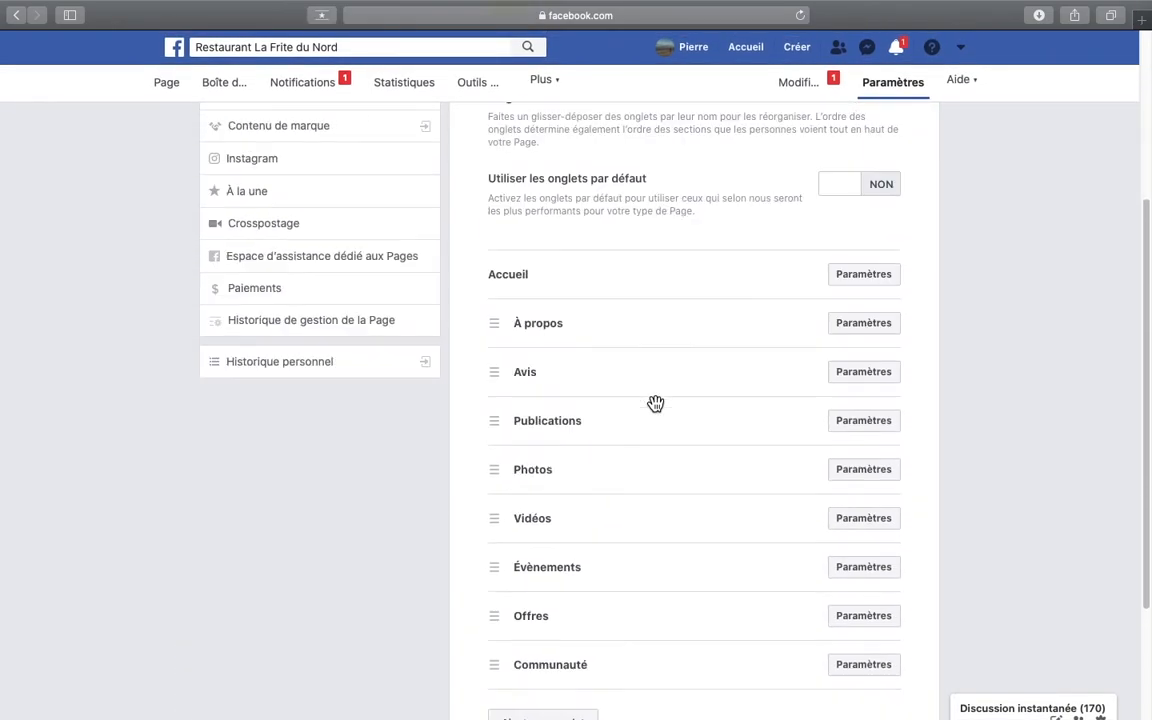
left_click(568, 592)
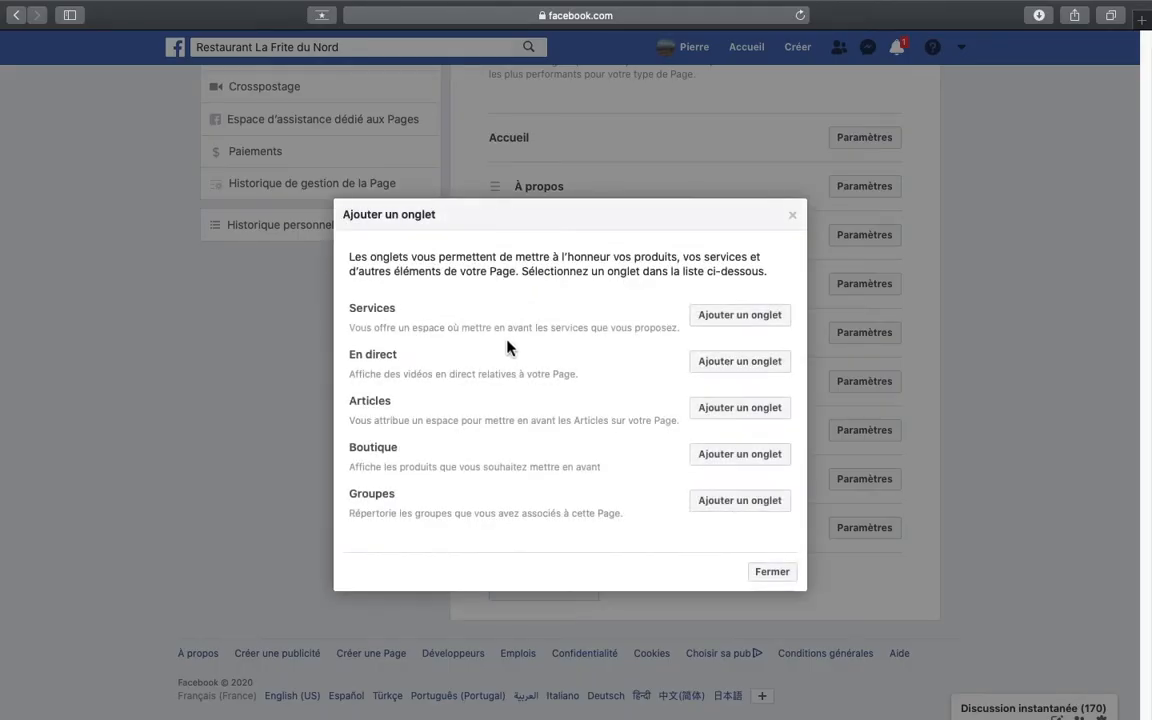
left_click(793, 217)
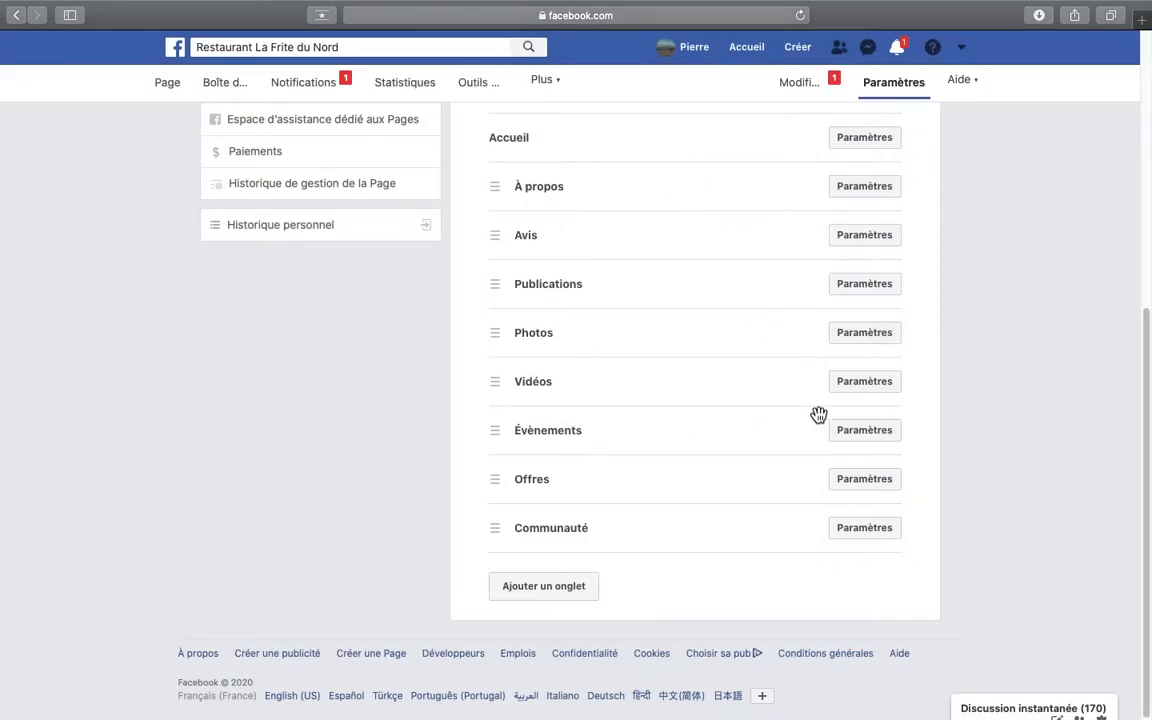
scroll(853, 409, "up", 8)
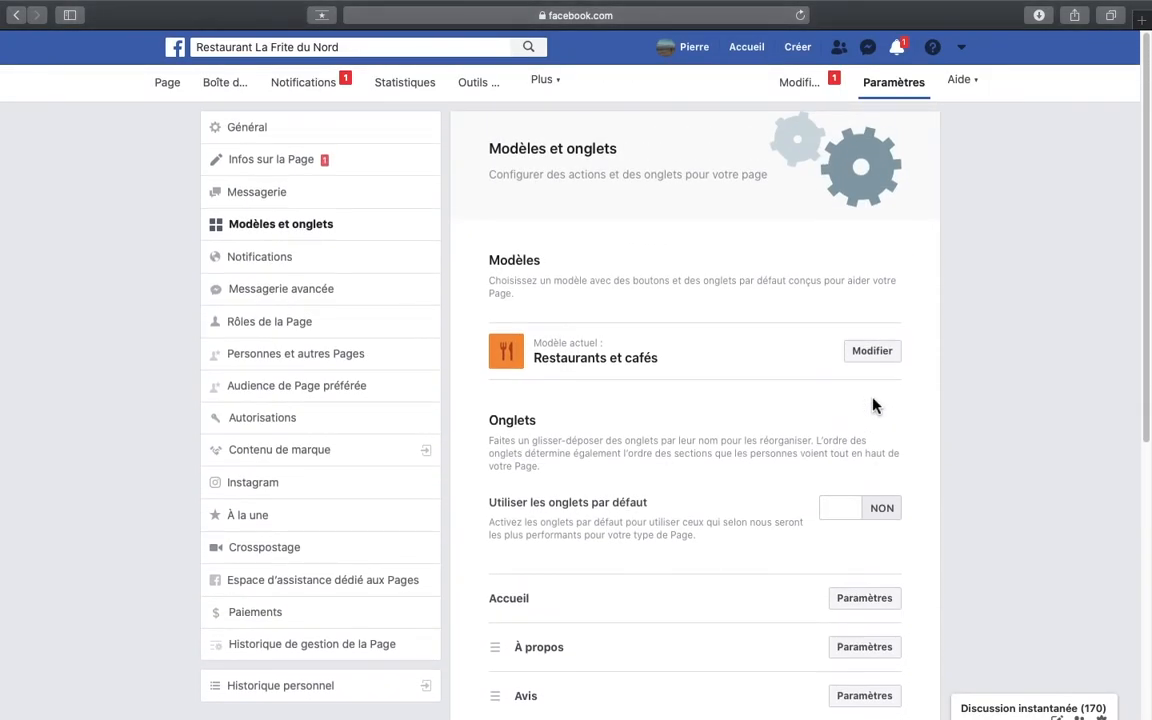
- Add a menu to the Page's À propos section by importing the menu photo, titled "Menu Unique"
left_click(176, 88)
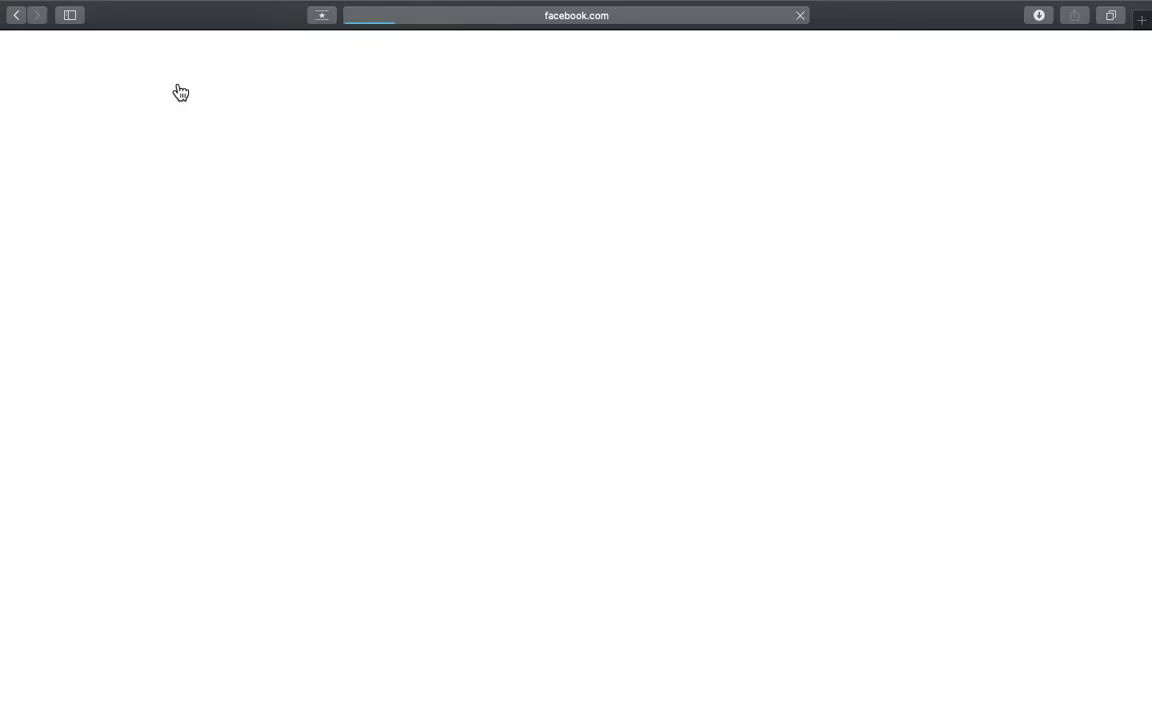
left_click(229, 378)
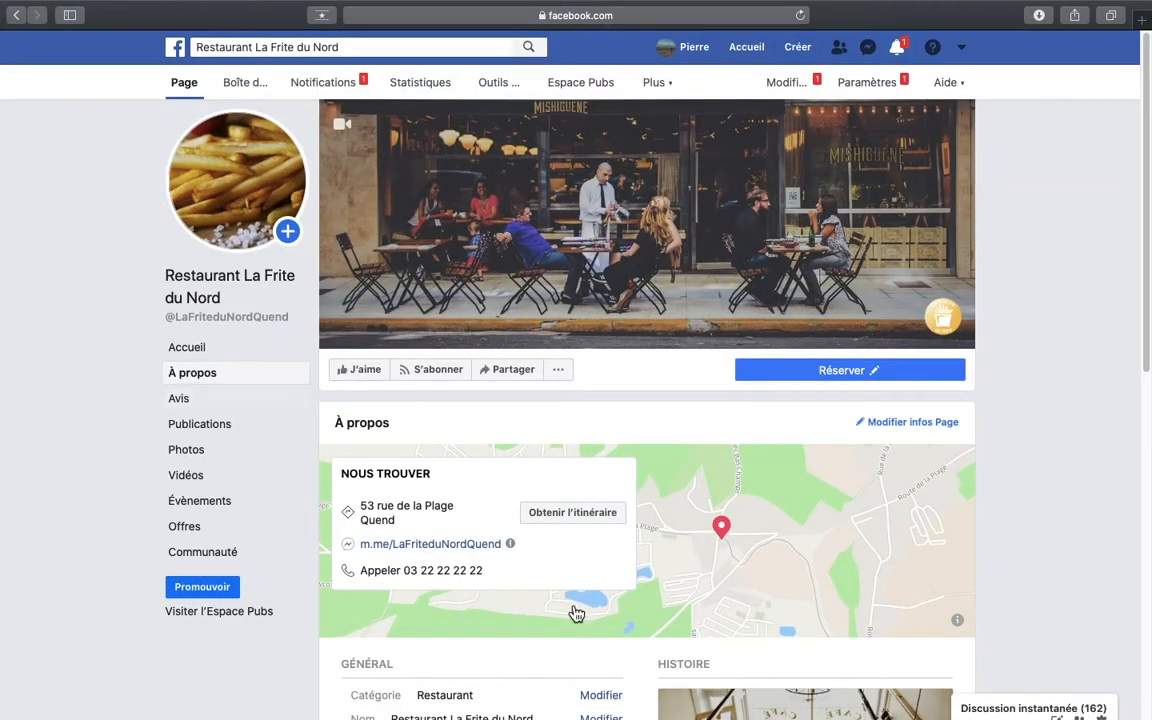
scroll(576, 613, "down", 8)
left_click(435, 482)
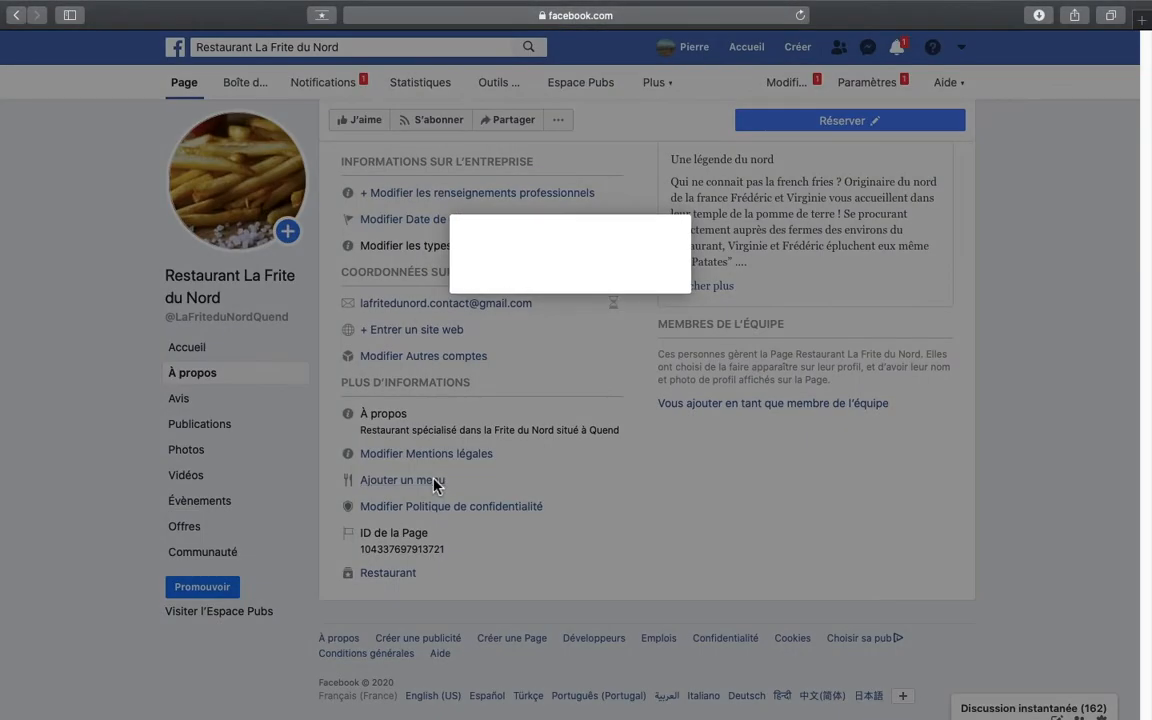
left_click(476, 182)
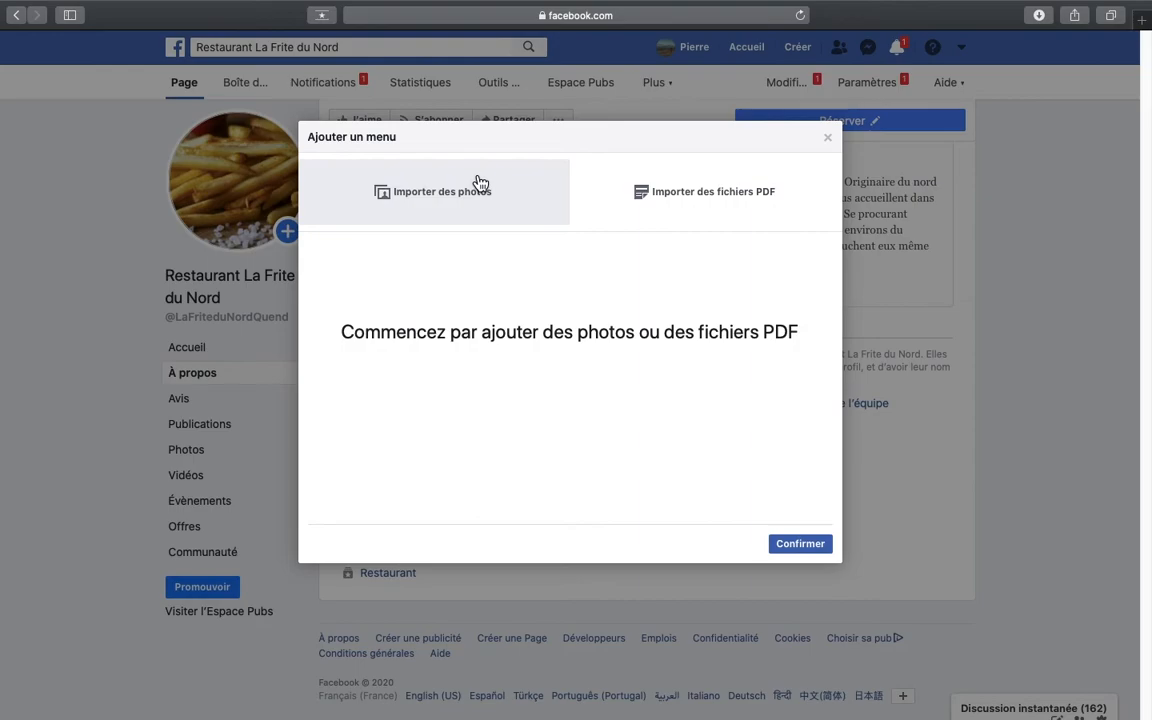
double_click(478, 118)
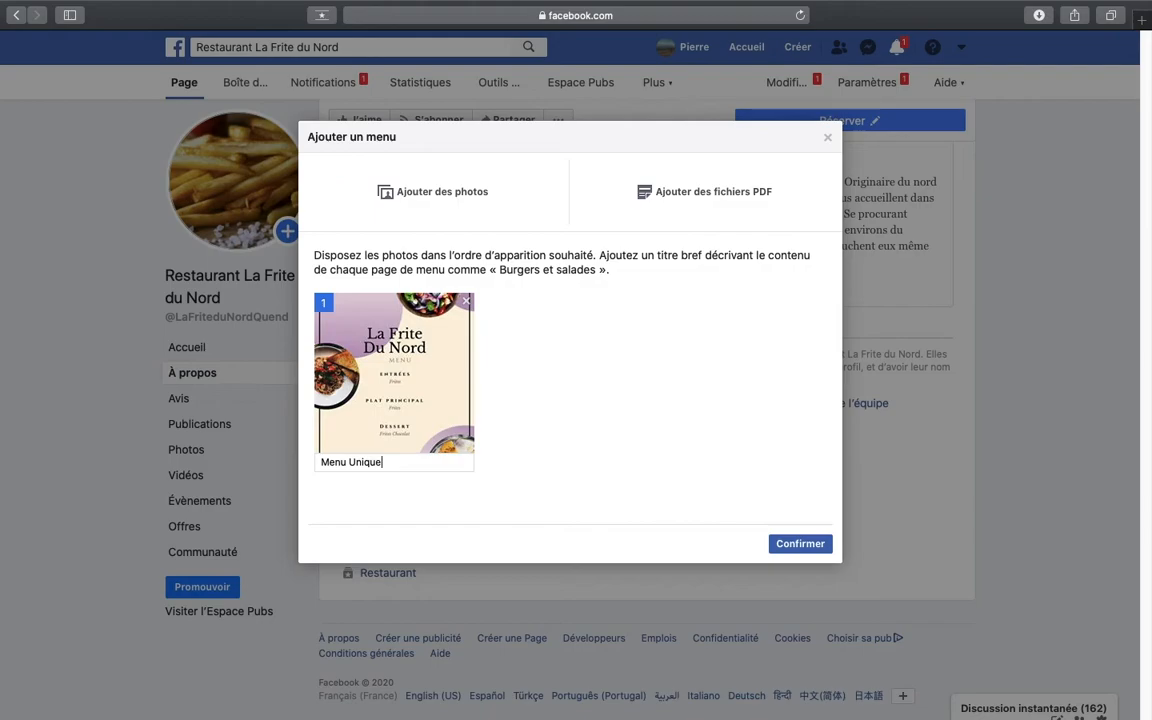
left_click(800, 553)
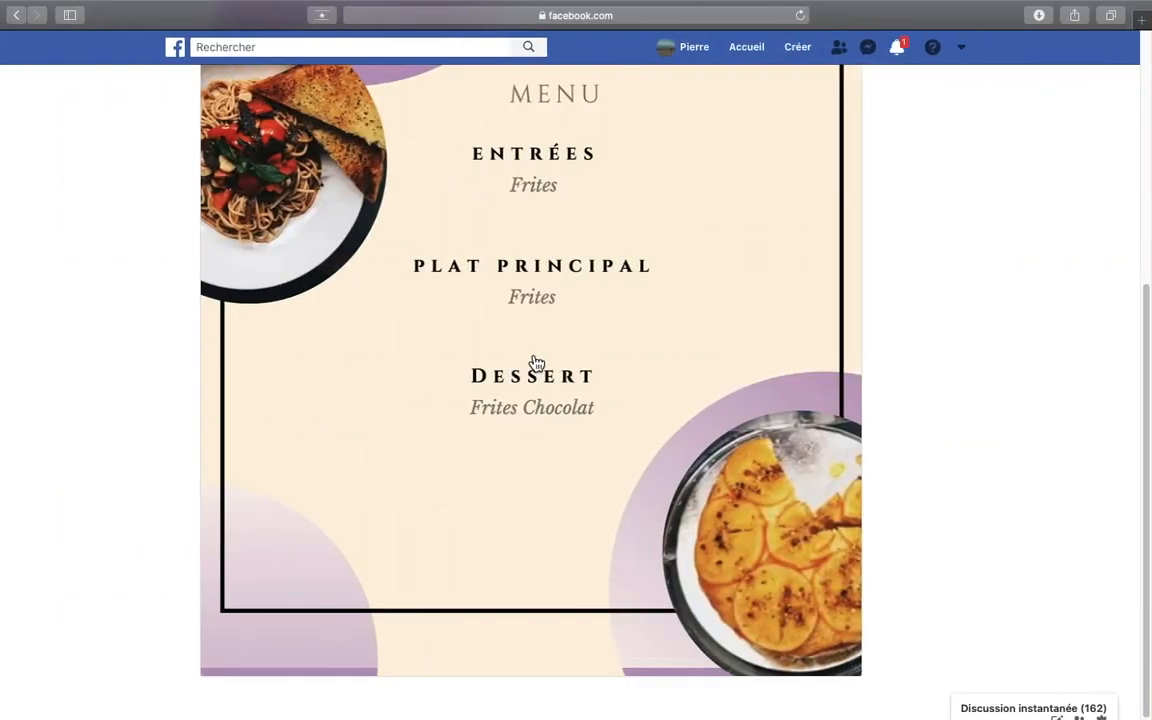
- Look over the published Menu Unique and the information in the Page's À propos section
scroll(537, 362, "up", 5)
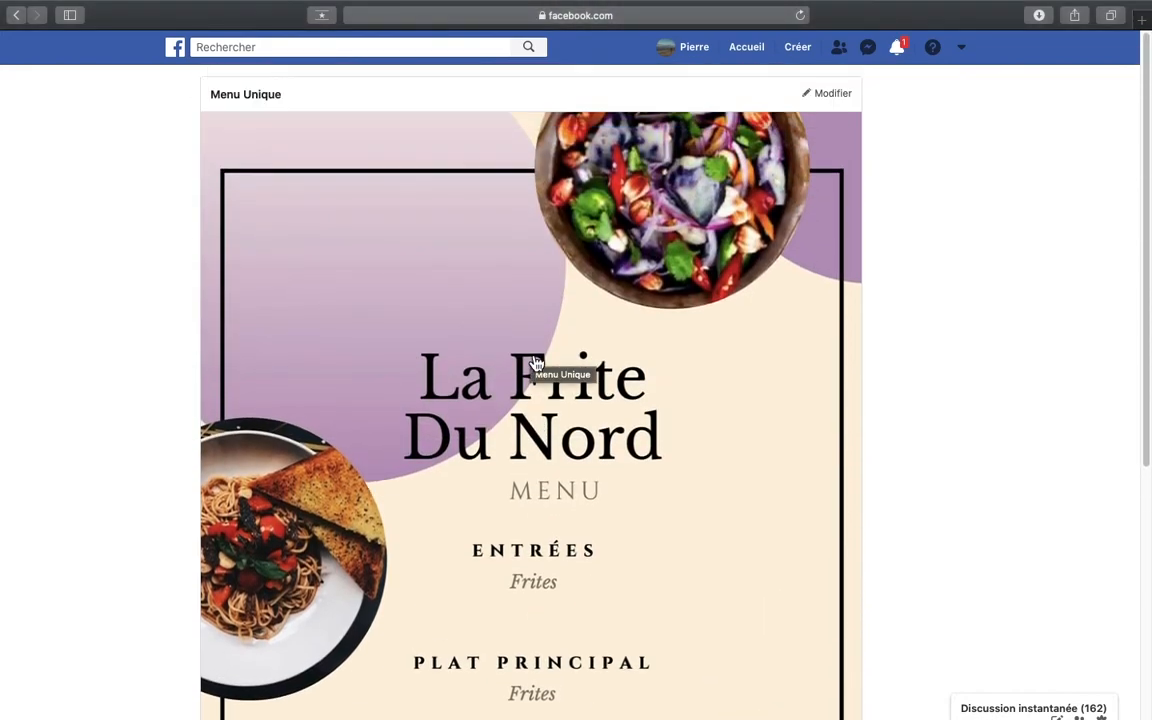
scroll(700, 540, "down", 4)
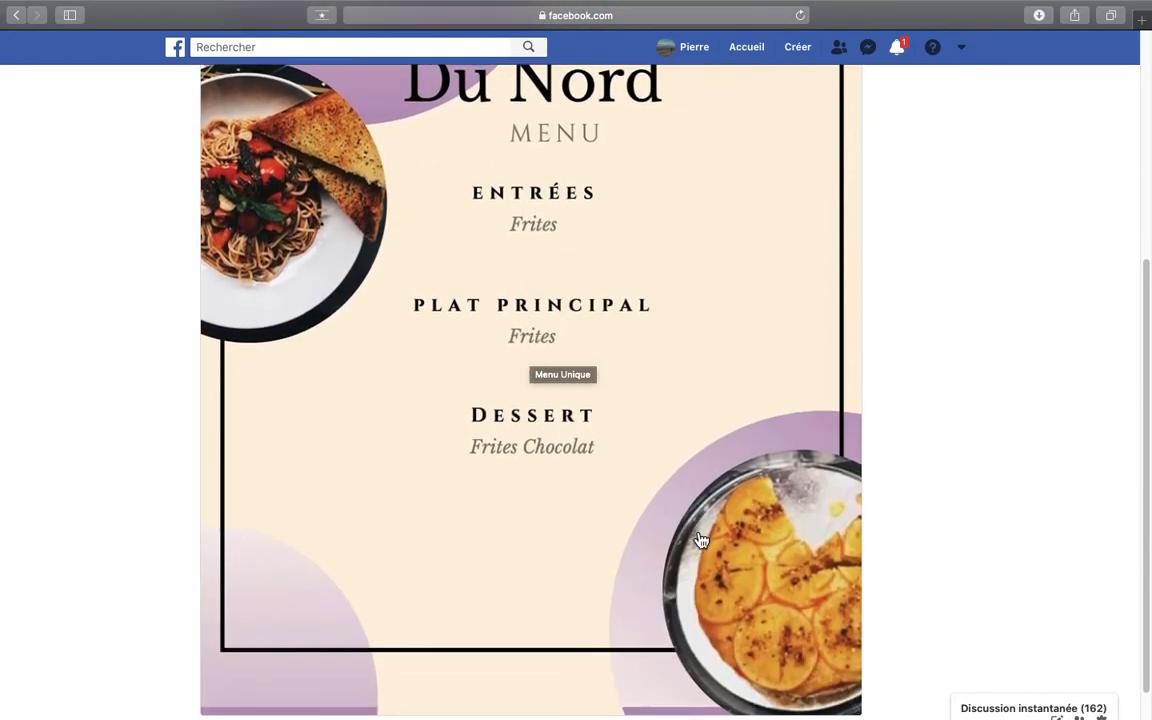
scroll(700, 537, "up", 4)
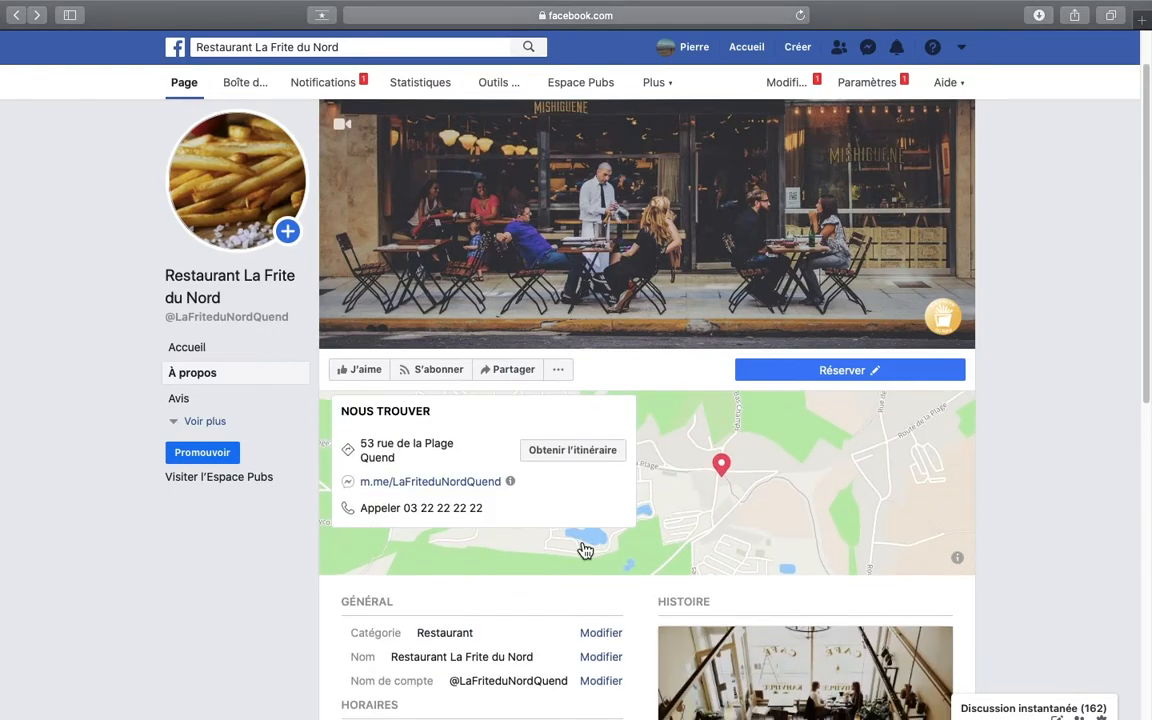
scroll(585, 550, "down", 10)
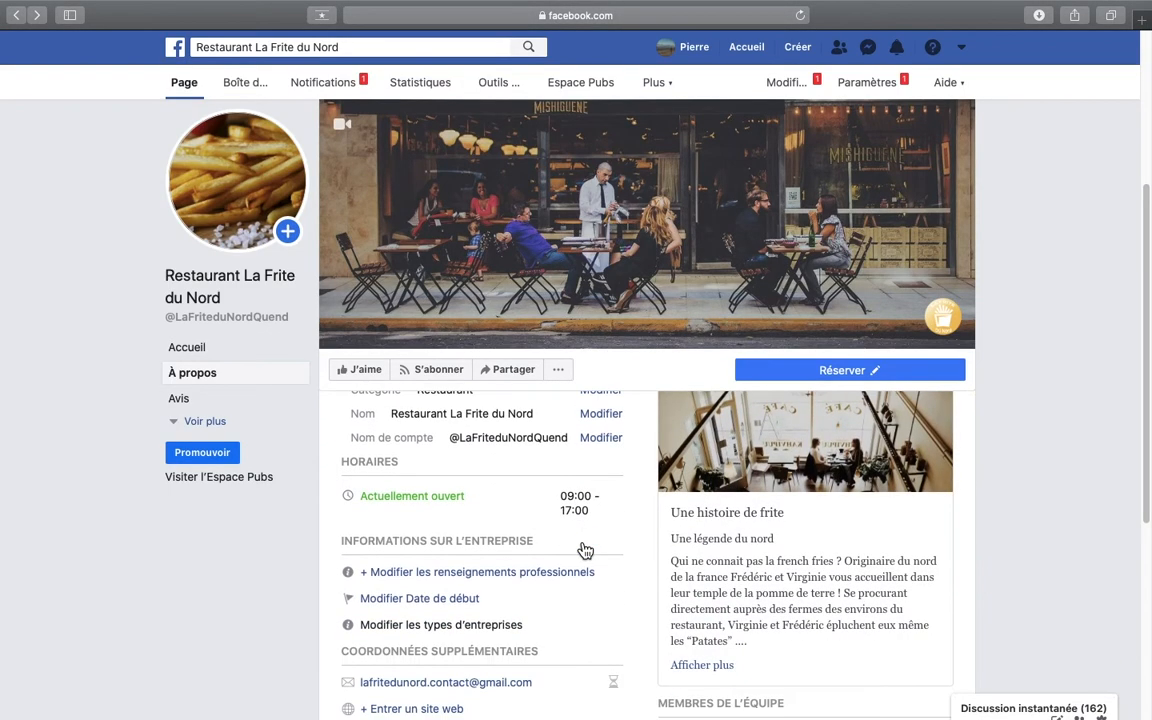